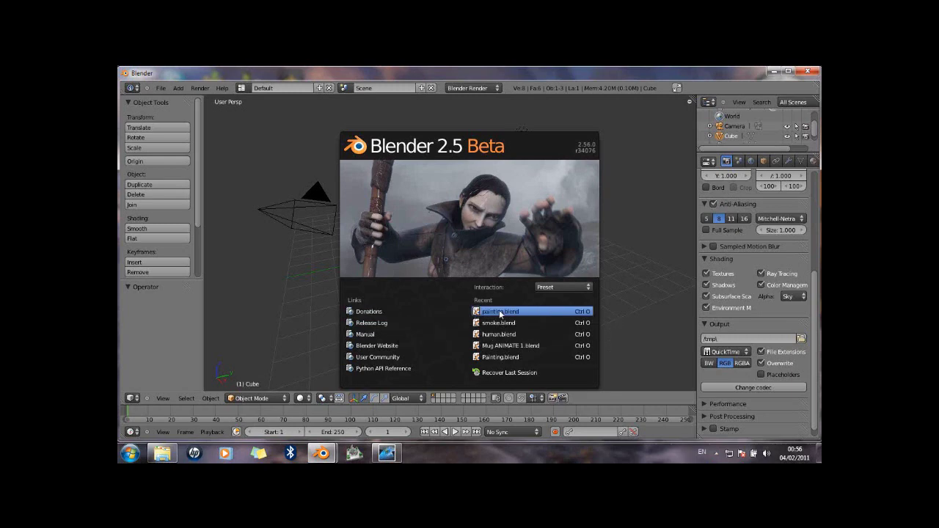
Open the recent file painting.blend, examine its landscape and tree from several angles, and close it
{"action": "left_click", "coordinate": [500, 313]}
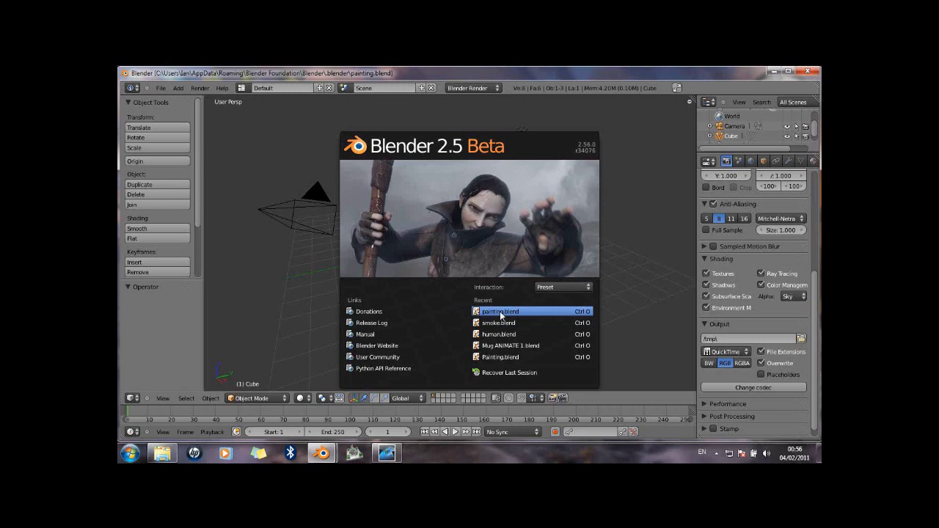
{"action": "left_click", "coordinate": [500, 314]}
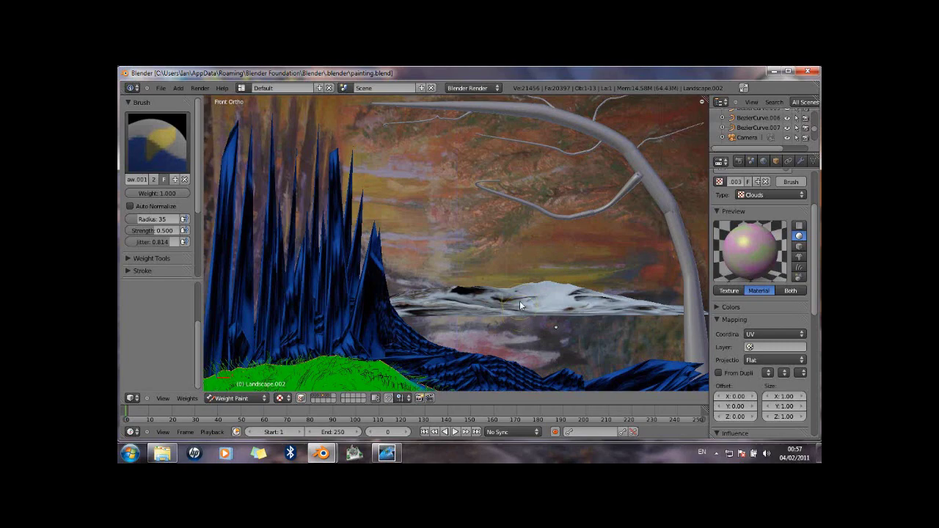
{"action": "scroll", "coordinate": [520, 301], "scroll_direction": "down", "scroll_amount": 5}
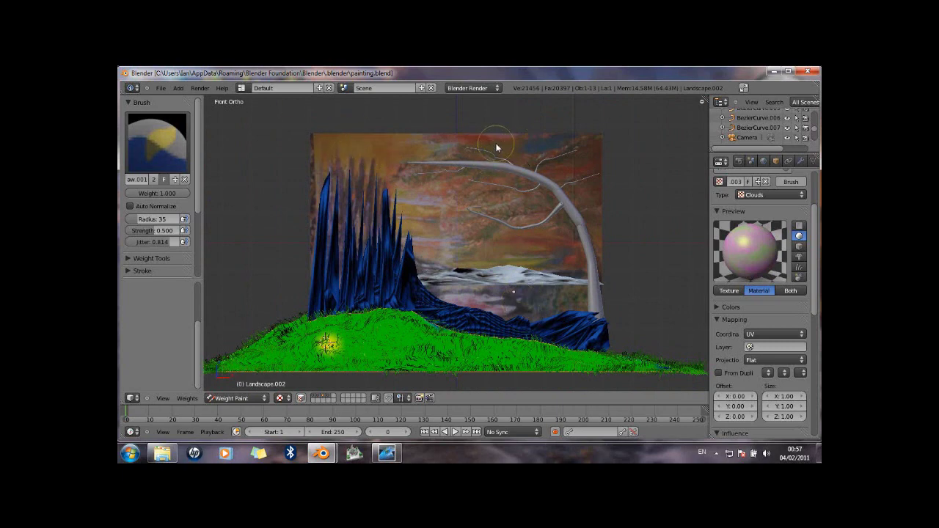
{"action": "middle_click_drag", "start_coordinate": [523, 269], "coordinate": [431, 284]}
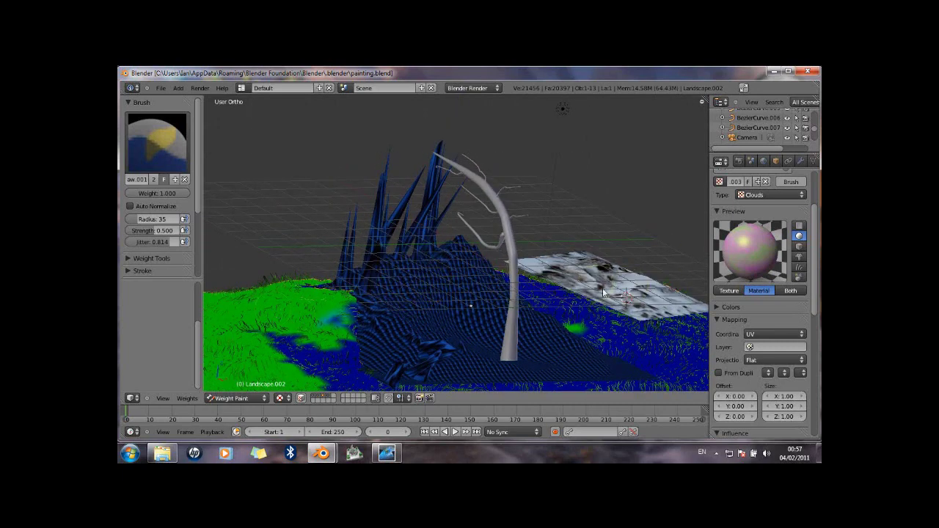
{"action": "mouse_move", "coordinate": [459, 325]}
{"action": "middle_mouse_down"}
{"action": "mouse_move", "coordinate": [494, 335]}
{"action": "mouse_move", "coordinate": [594, 331]}
{"action": "mouse_move", "coordinate": [565, 325]}
{"action": "mouse_move", "coordinate": [560, 283]}
{"action": "mouse_move", "coordinate": [560, 300]}
{"action": "mouse_move", "coordinate": [522, 279]}
{"action": "mouse_move", "coordinate": [553, 313]}
{"action": "middle_mouse_up"}
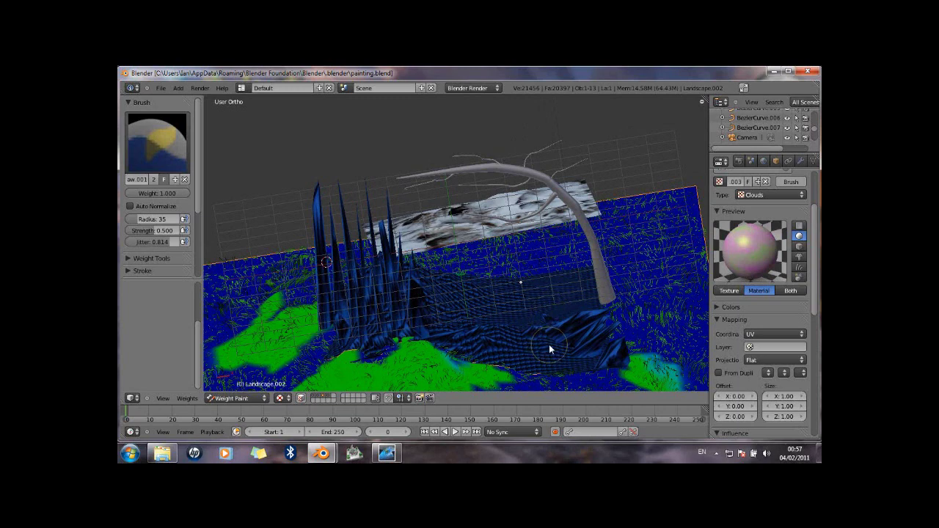
{"action": "key", "text": "KP_1"}
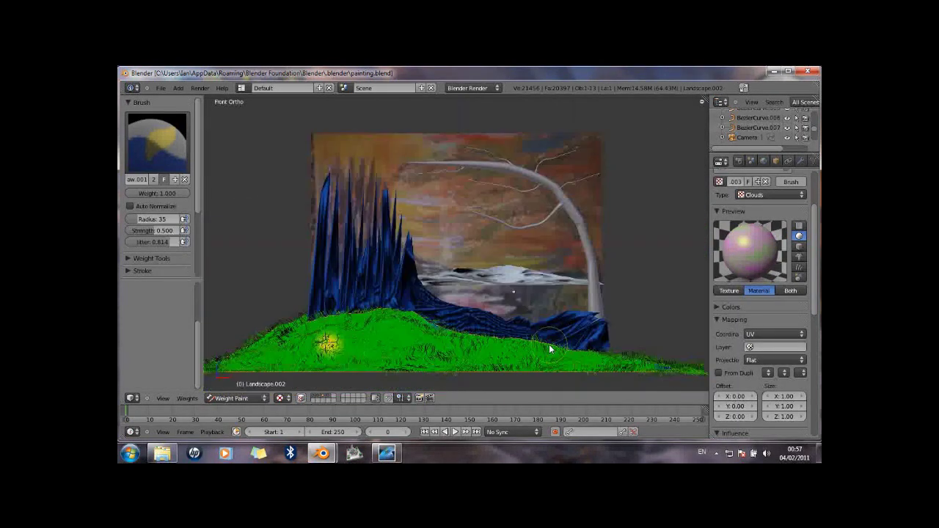
{"action": "scroll", "coordinate": [542, 303], "scroll_direction": "up", "scroll_amount": 1}
{"action": "scroll", "coordinate": [542, 303], "scroll_direction": "up", "scroll_amount": 2}
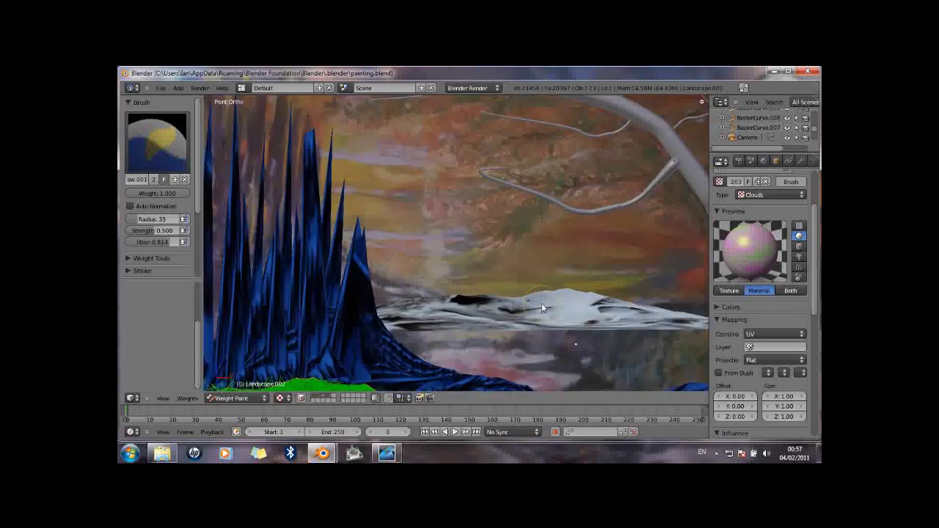
{"action": "scroll", "coordinate": [542, 303], "scroll_direction": "down", "scroll_amount": 3}
{"action": "scroll", "coordinate": [541, 303], "scroll_direction": "up", "scroll_amount": 3}
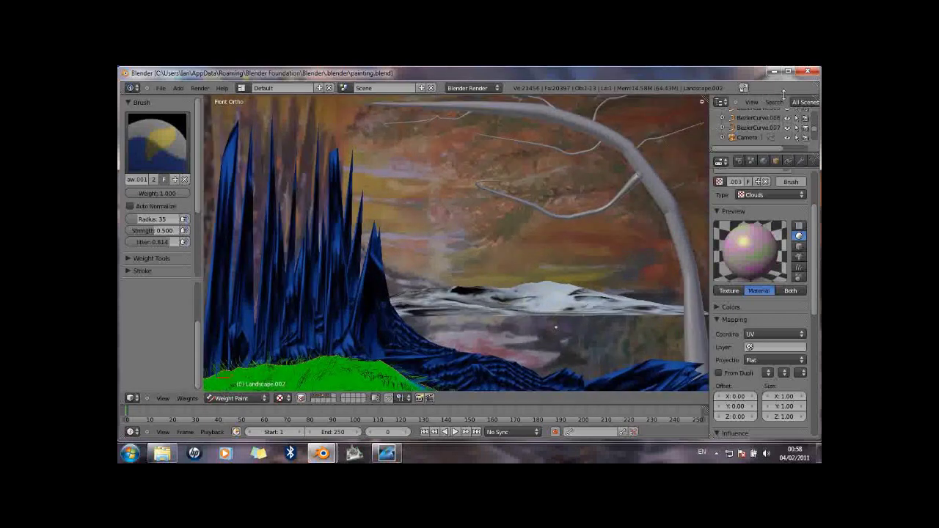
{"action": "left_click", "coordinate": [808, 73]}
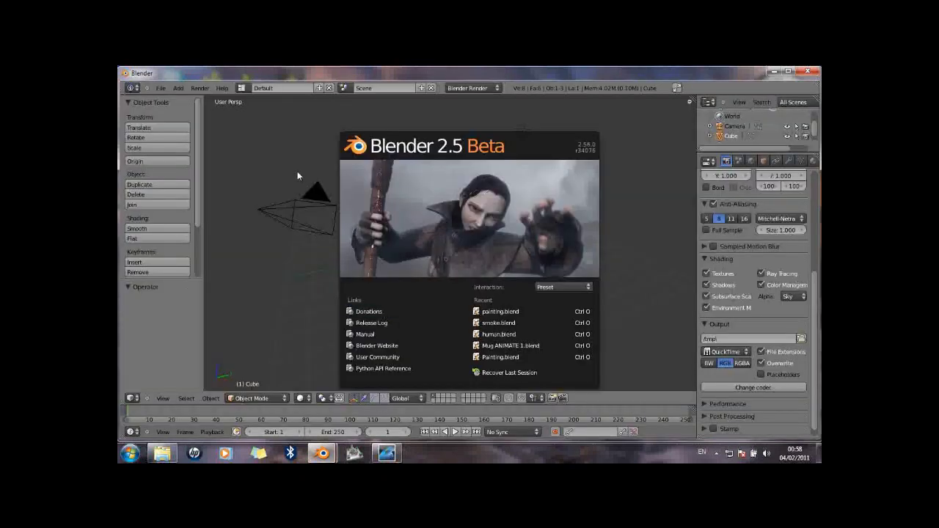
Delete the default cube from the new scene and add an icosphere mesh in its place
{"action": "left_click", "coordinate": [298, 173]}
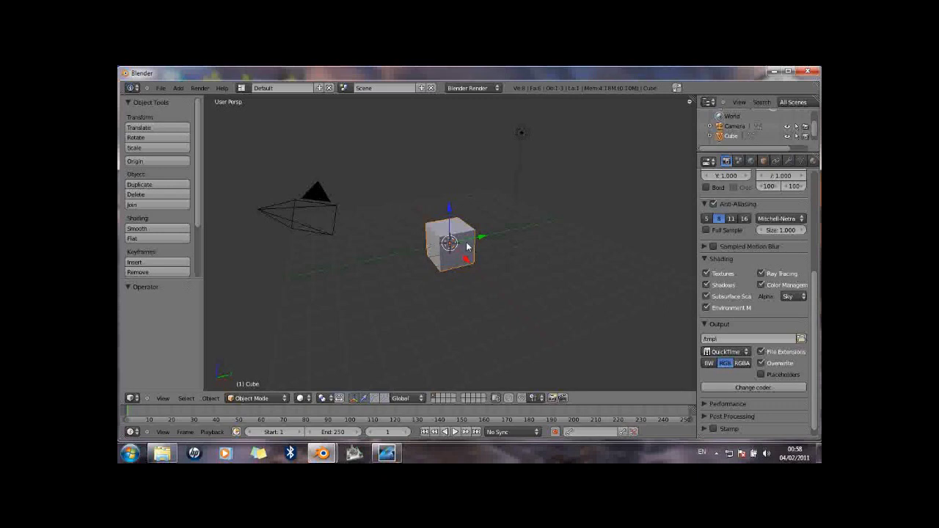
{"action": "key", "text": "x"}
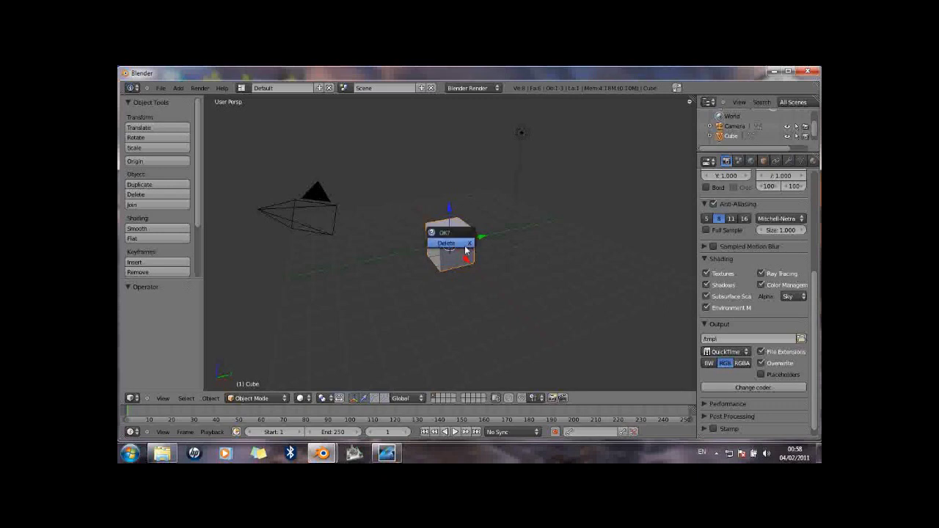
{"action": "left_click", "coordinate": [466, 249]}
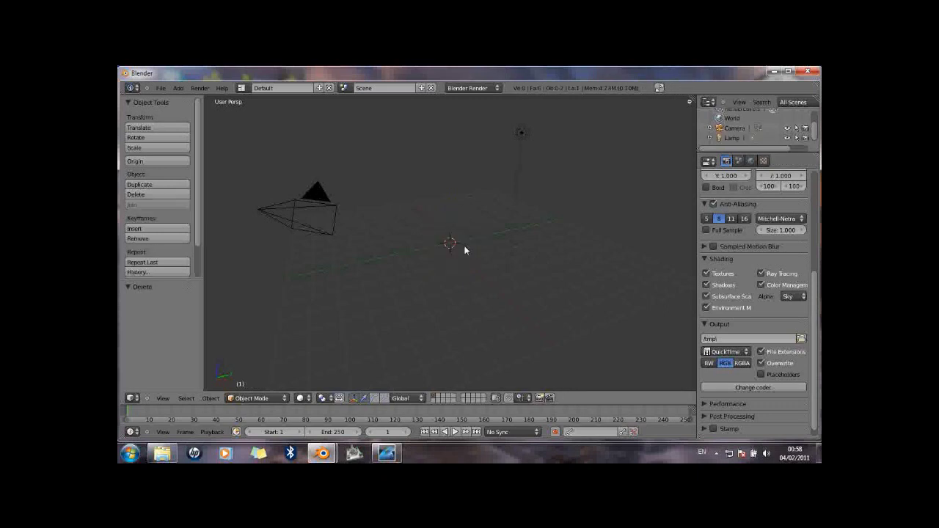
{"action": "left_click", "coordinate": [178, 88]}
{"action": "mouse_move", "coordinate": [186, 100]}
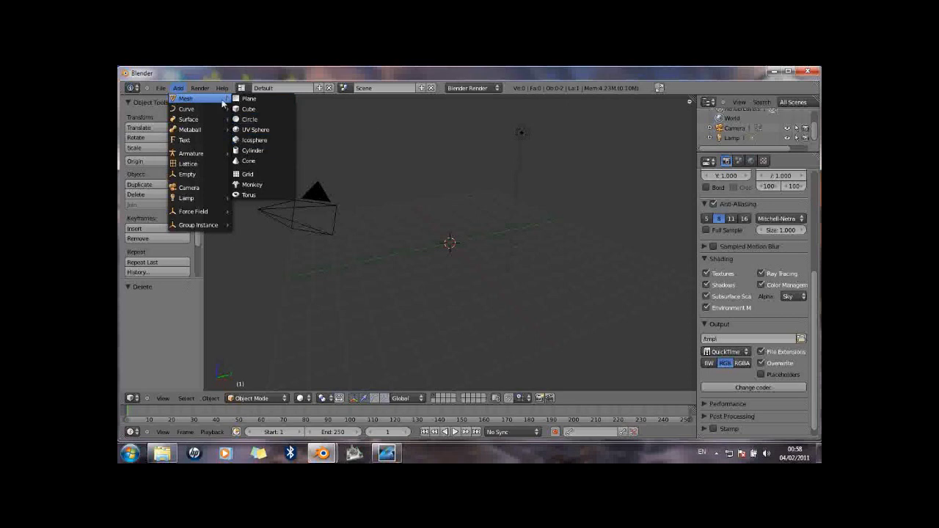
{"action": "left_click", "coordinate": [248, 140]}
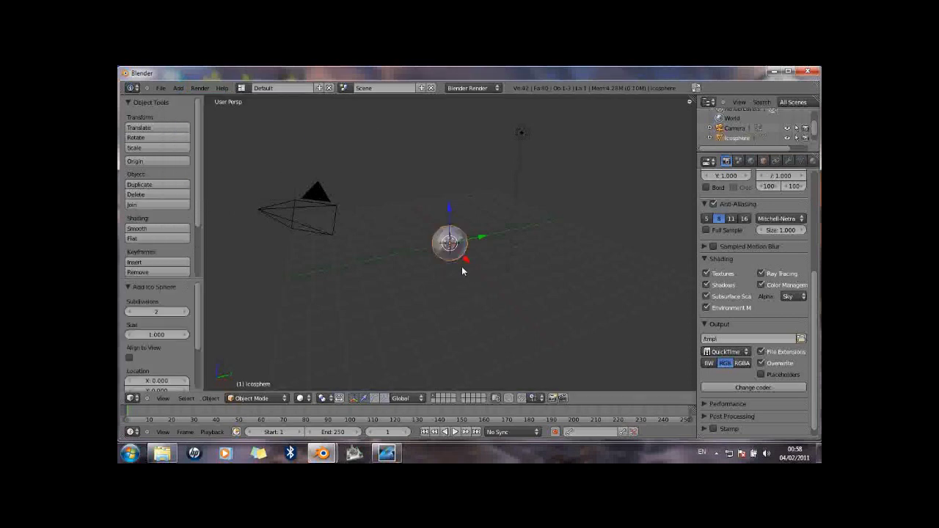
Scale the icosphere up uniformly by a factor of about 2.45
{"action": "key", "text": "a"}
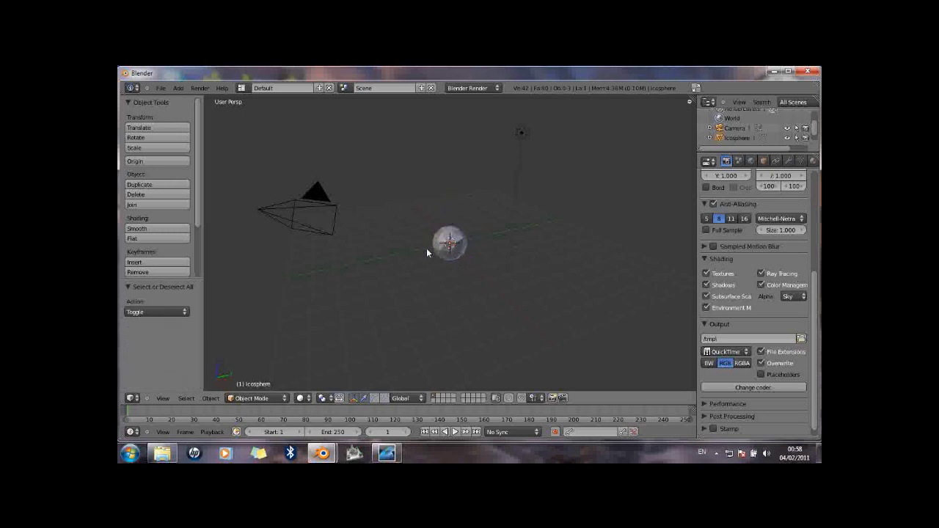
{"action": "right_click", "coordinate": [454, 245]}
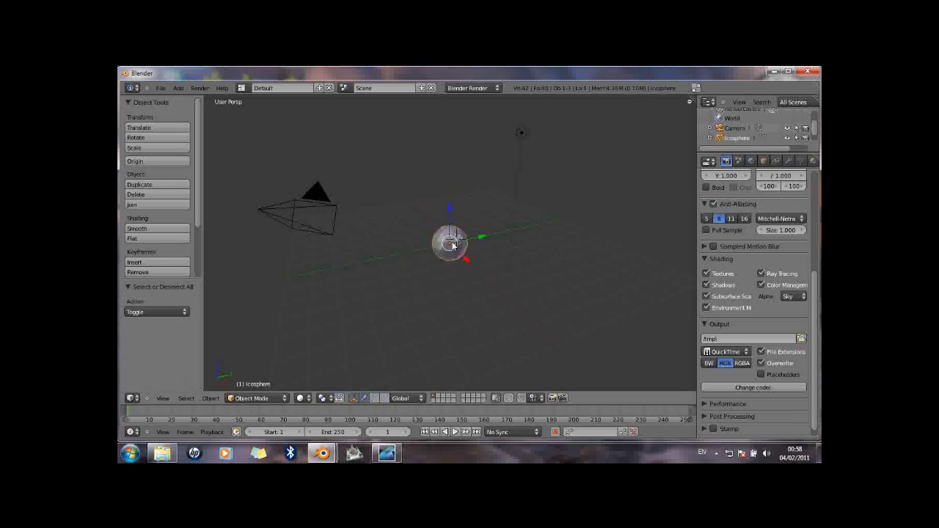
{"action": "key", "text": "s"}
{"action": "left_click", "coordinate": [452, 245]}
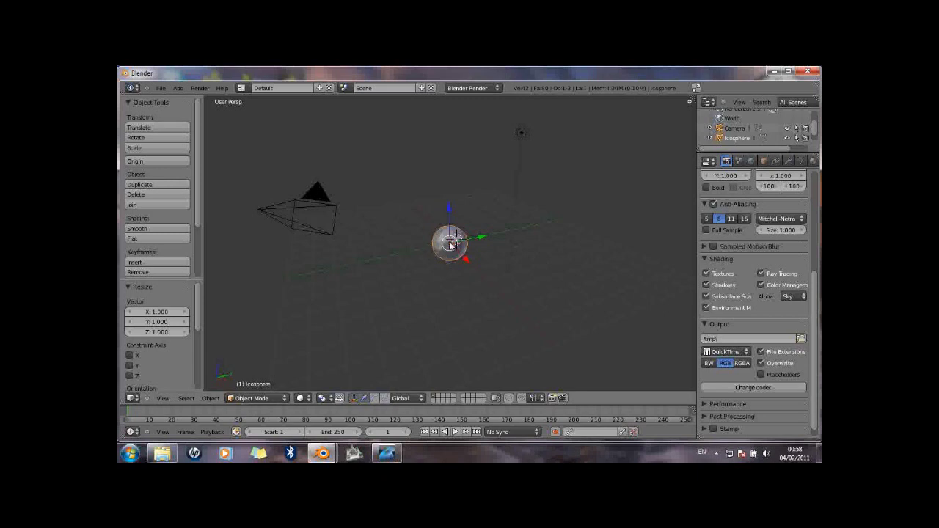
{"action": "key", "text": "s"}
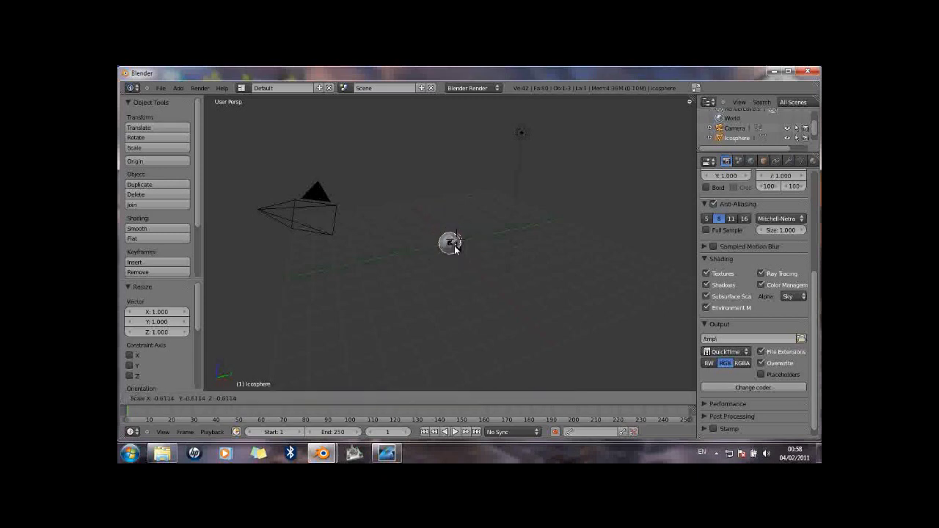
{"action": "left_click", "coordinate": [433, 232]}
{"action": "left_click", "coordinate": [436, 253]}
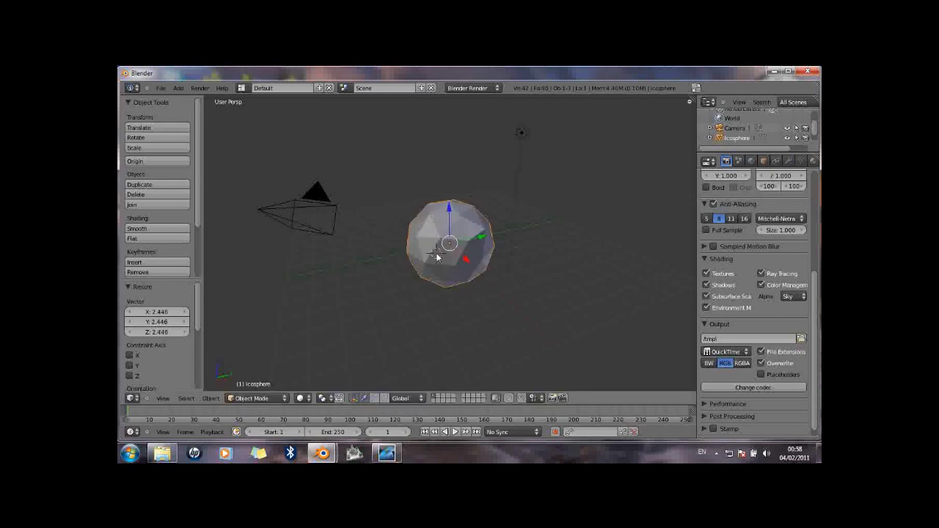
Switch the icosphere to Edit Mode and subdivide its entire mesh twice with one cut each time
{"action": "left_click", "coordinate": [268, 397]}
{"action": "left_click", "coordinate": [269, 378]}
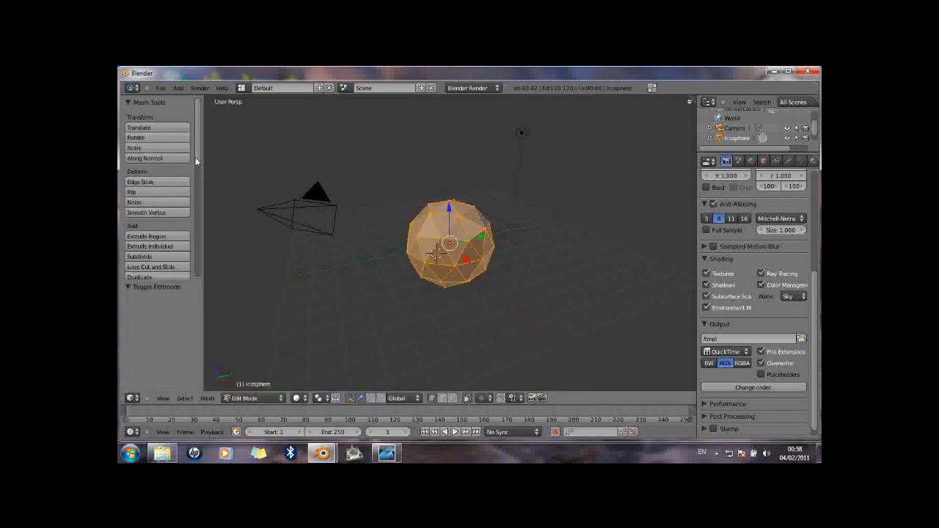
{"action": "left_click_drag", "start_coordinate": [199, 159], "coordinate": [202, 198]}
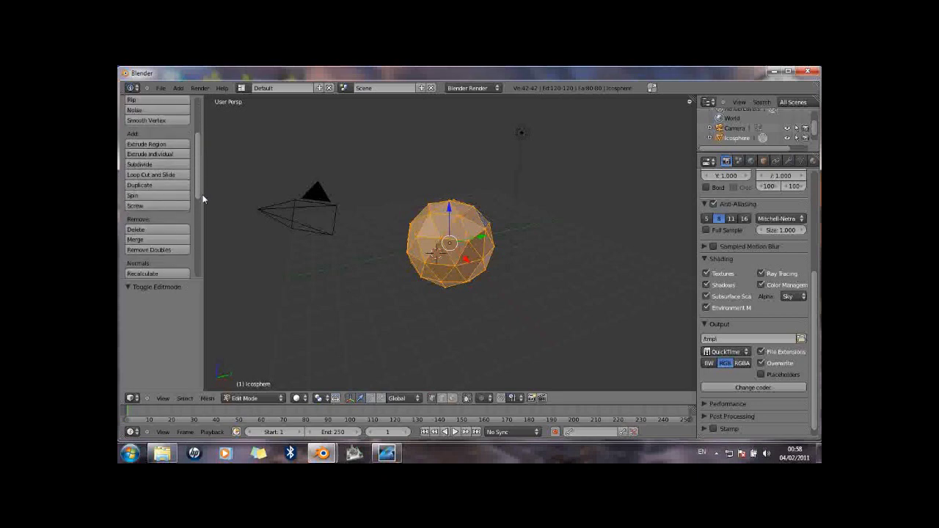
{"action": "left_click", "coordinate": [172, 167]}
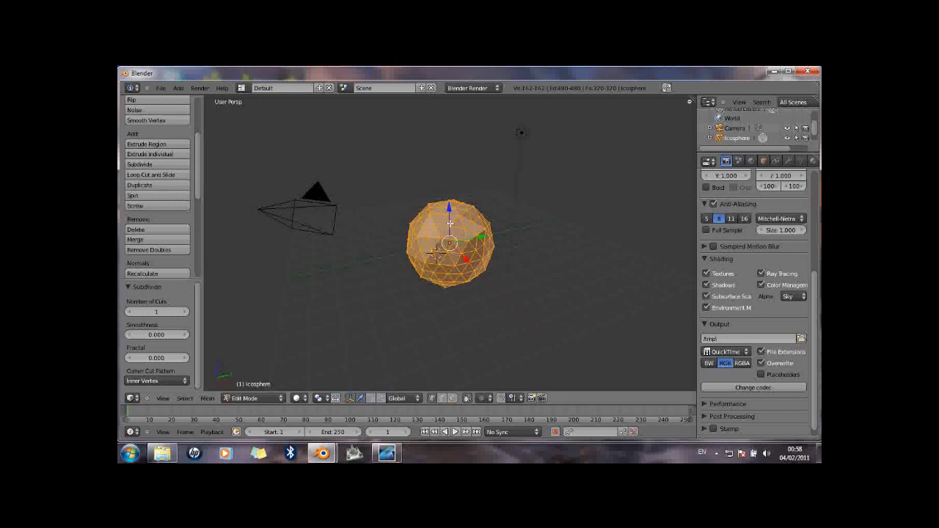
{"action": "left_click", "coordinate": [146, 166]}
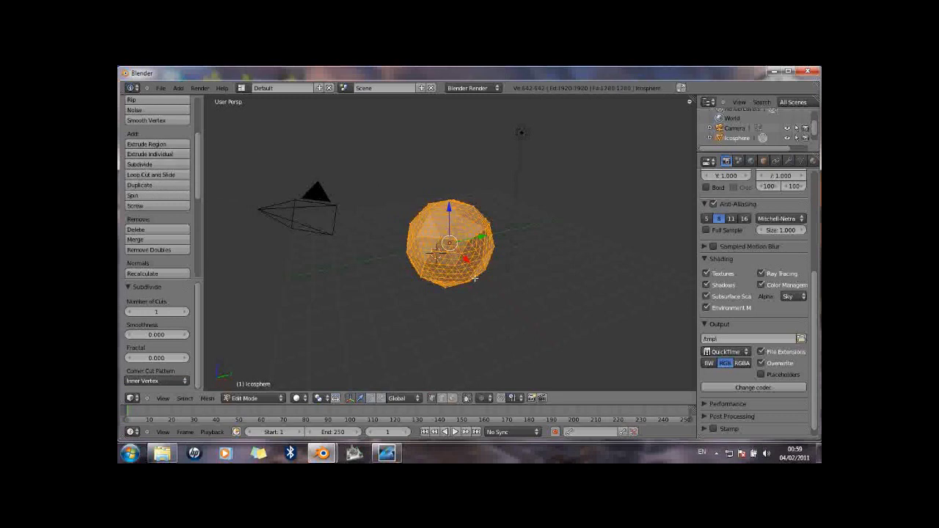
Pull seven single vertices outward around the visible side of the sphere to form spikes pointing sideways, downward and upward
{"action": "right_click", "coordinate": [469, 240]}
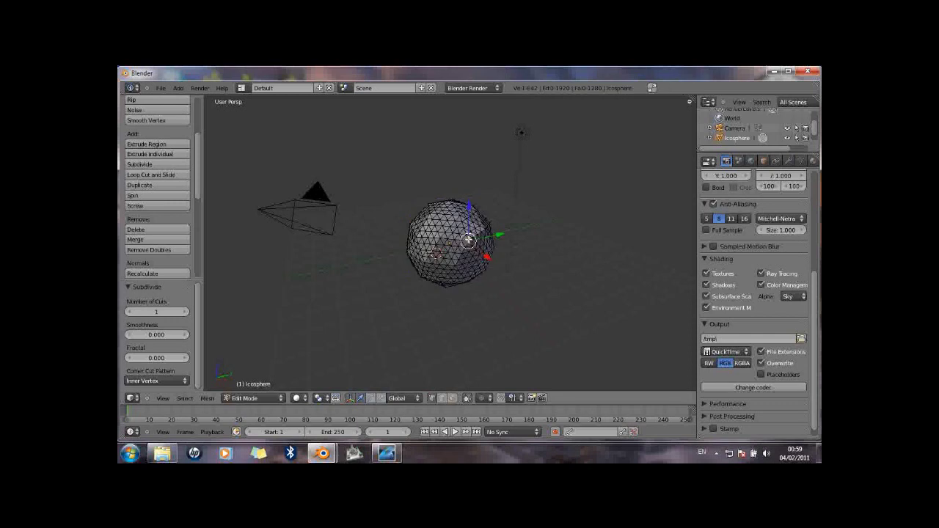
{"action": "right_click", "coordinate": [467, 234]}
{"action": "key", "text": "g"}
{"action": "left_click", "coordinate": [527, 248]}
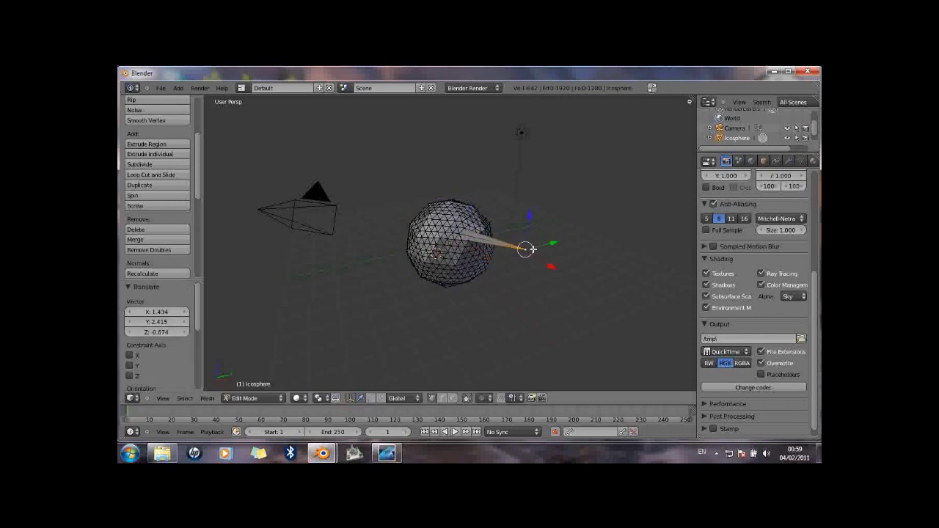
{"action": "key", "text": "g"}
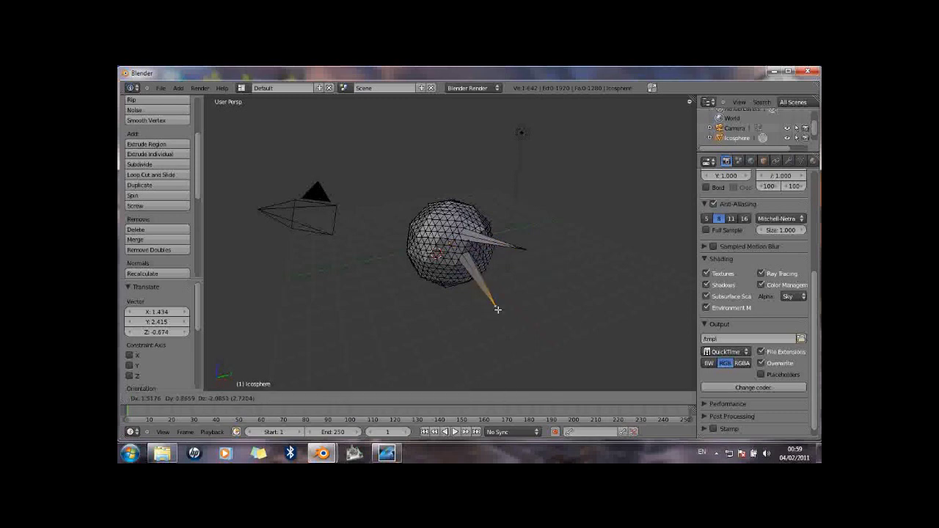
{"action": "left_click", "coordinate": [498, 306]}
{"action": "right_click", "coordinate": [441, 268]}
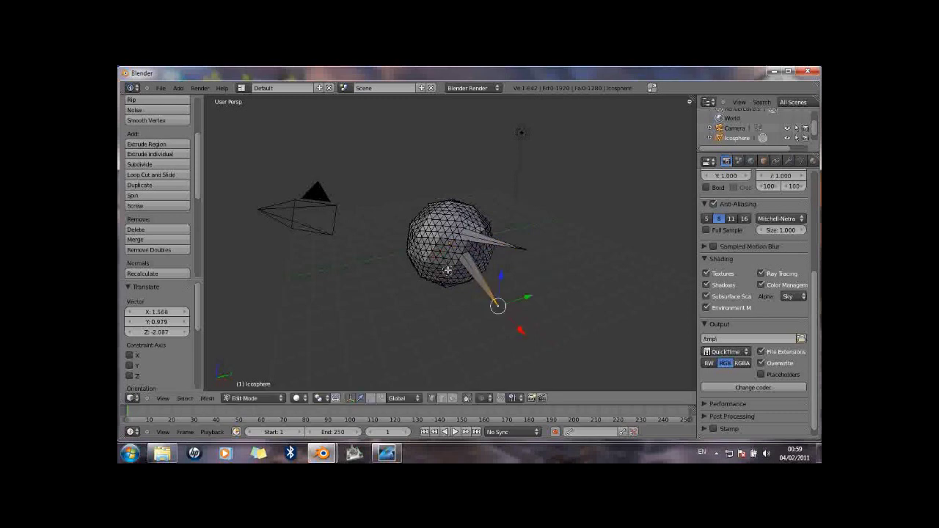
{"action": "key", "text": "g"}
{"action": "left_click", "coordinate": [438, 306]}
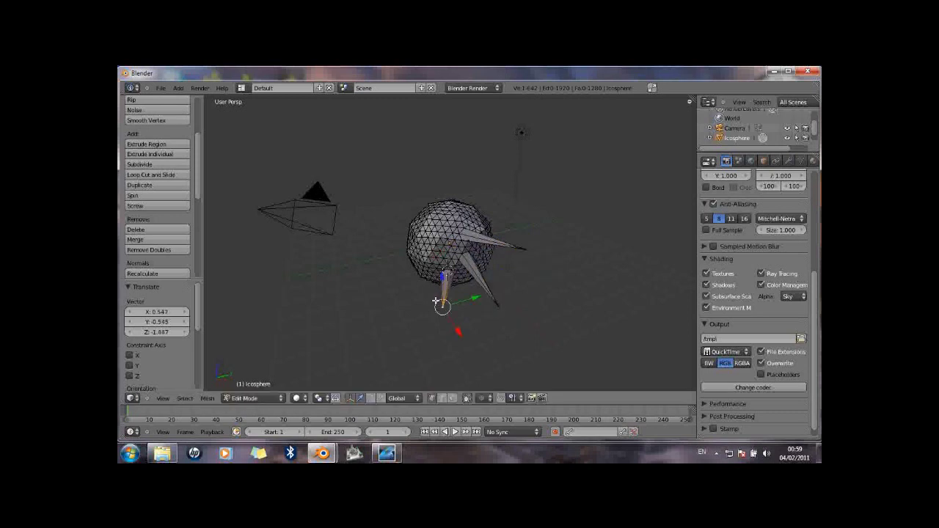
{"action": "right_click", "coordinate": [440, 263]}
{"action": "key", "text": "g"}
{"action": "left_click", "coordinate": [382, 272]}
{"action": "right_click", "coordinate": [440, 233]}
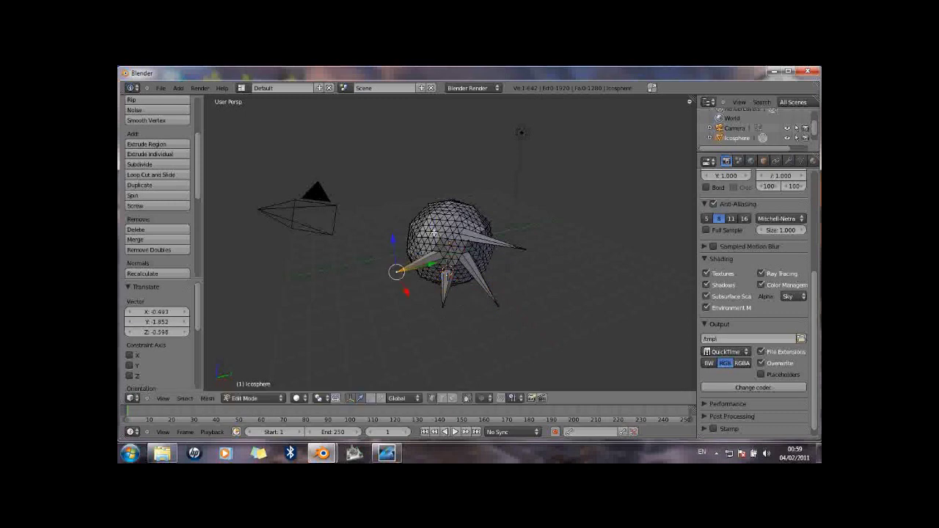
{"action": "key", "text": "g"}
{"action": "left_click", "coordinate": [359, 233]}
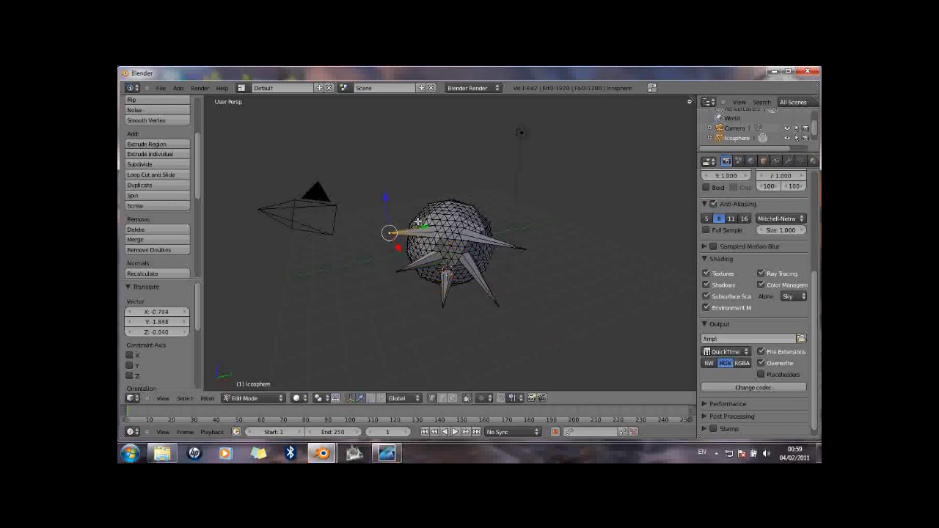
{"action": "right_click", "coordinate": [456, 210]}
{"action": "key", "text": "g"}
{"action": "left_click", "coordinate": [460, 184]}
{"action": "right_click", "coordinate": [430, 211]}
{"action": "key", "text": "g"}
{"action": "left_click", "coordinate": [422, 185]}
Pull two vertices on another side of the sphere outward into one long and one short spike, and render the image
{"action": "middle_click_drag", "start_coordinate": [476, 250], "coordinate": [304, 258]}
{"action": "right_click", "coordinate": [461, 248]}
{"action": "key", "text": "g"}
{"action": "left_click", "coordinate": [585, 297]}
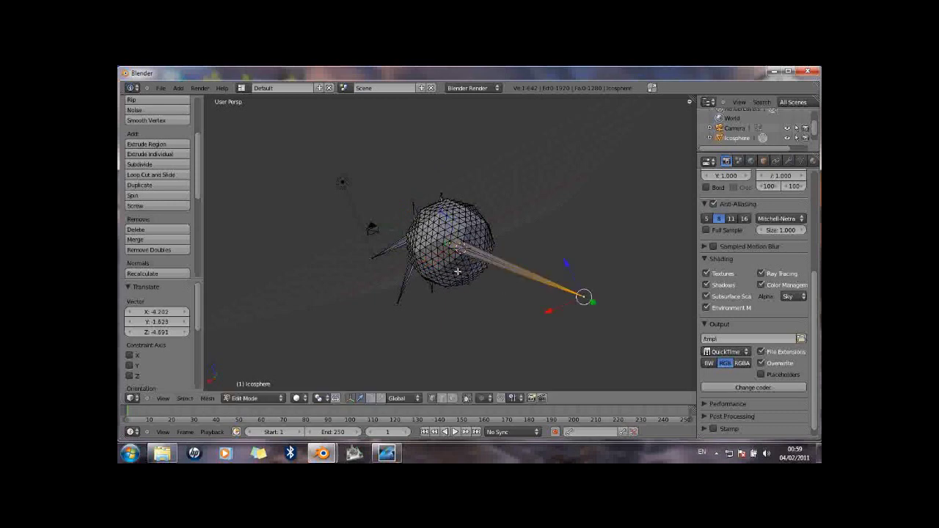
{"action": "right_click", "coordinate": [455, 272]}
{"action": "key", "text": "g"}
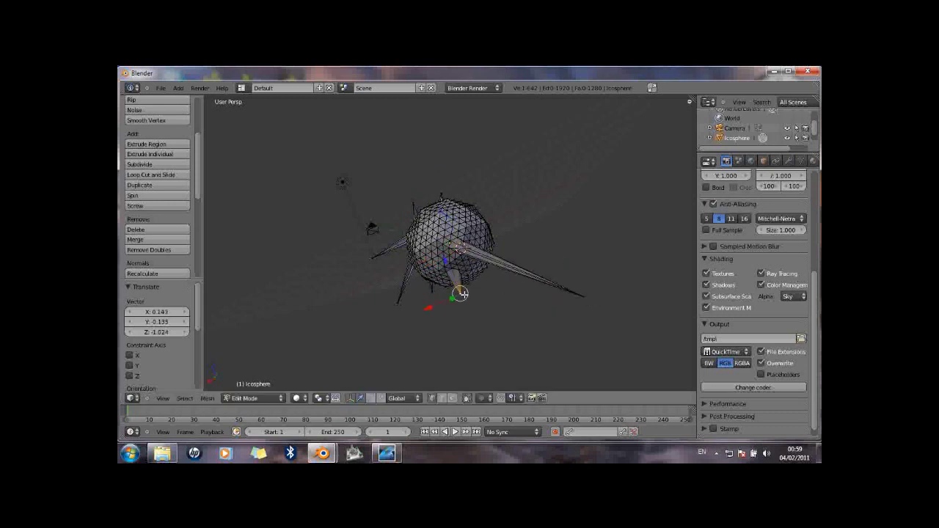
{"action": "left_click", "coordinate": [458, 294]}
{"action": "key", "text": "F12"}
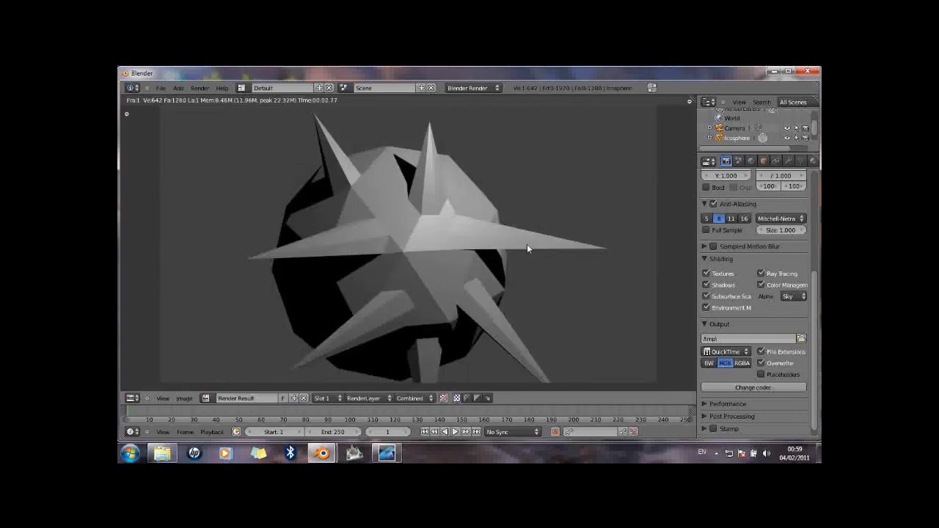
Export the spiked sphere as a Wavefront OBJ file named 2nd in the saved objects folder, and close Blender
{"action": "left_click", "coordinate": [162, 88]}
{"action": "mouse_move", "coordinate": [187, 259]}
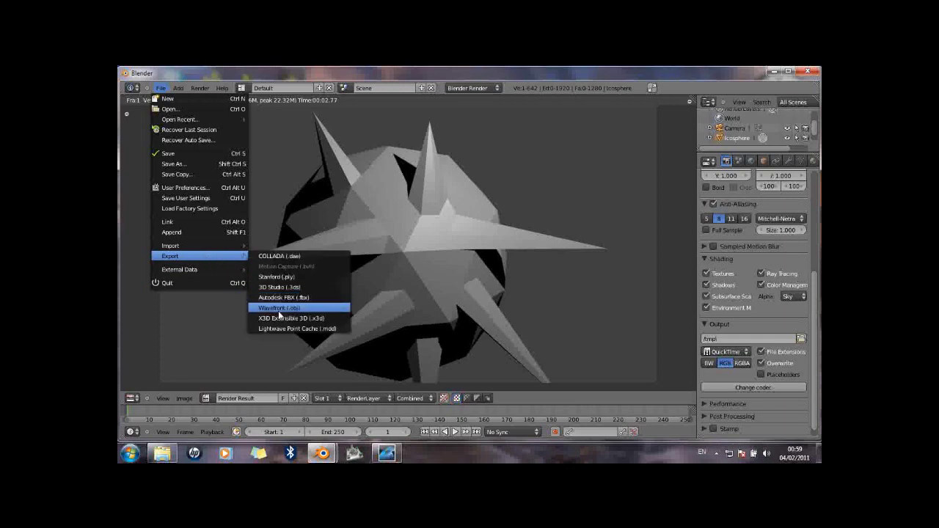
{"action": "left_click", "coordinate": [278, 310]}
{"action": "left_click", "coordinate": [283, 322]}
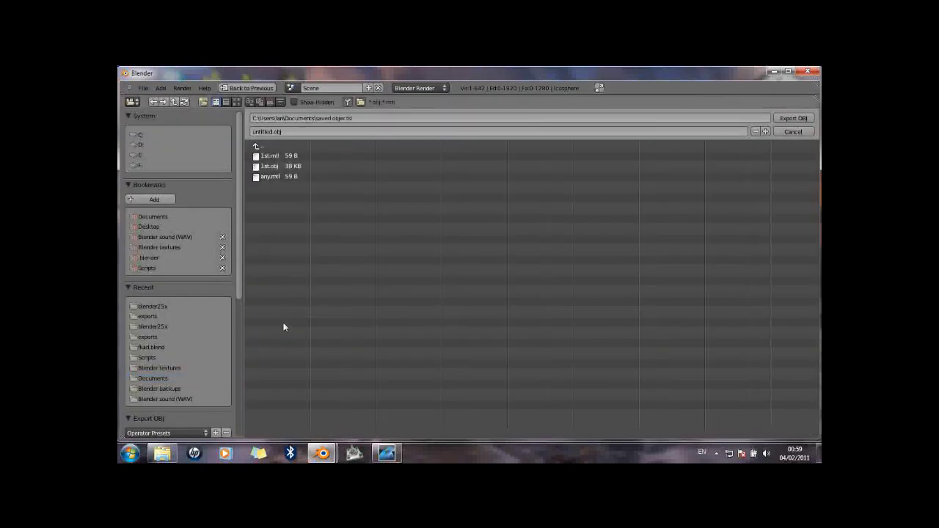
{"action": "left_click", "coordinate": [255, 133]}
{"action": "type", "text": "2nd"}
{"action": "key", "text": "Return"}
{"action": "left_click", "coordinate": [802, 118]}
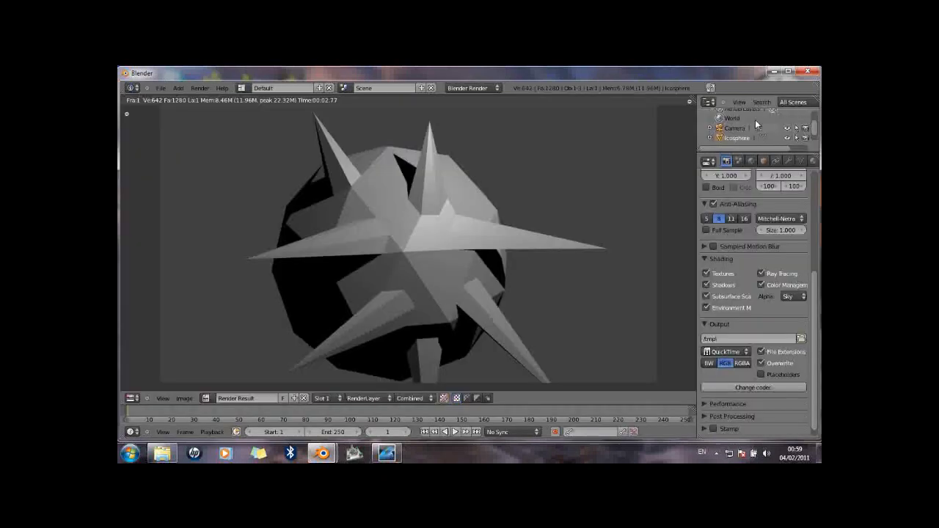
{"action": "left_click", "coordinate": [808, 71]}
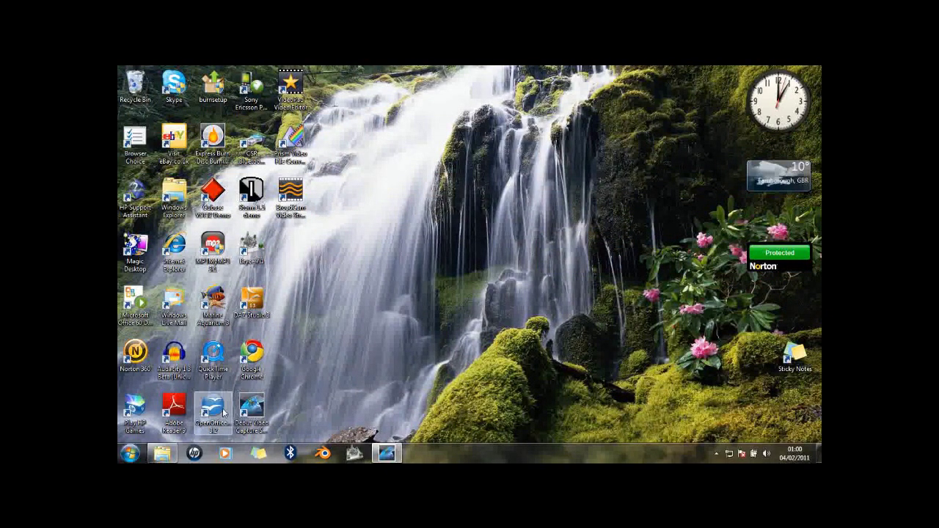
Launch Bryce 7.1 and import 2nd.obj from the saved objects folder with the Obj group material grouping mode
{"action": "double_click", "coordinate": [250, 250]}
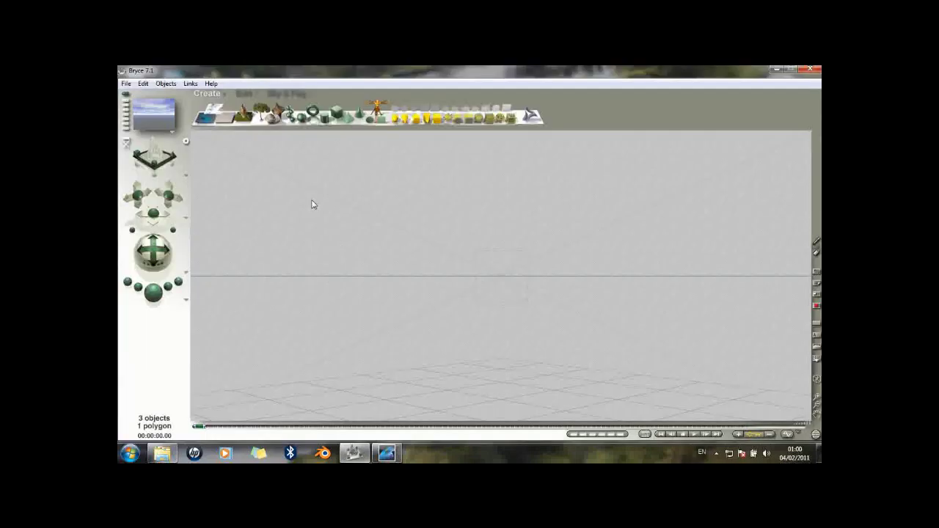
{"action": "left_click", "coordinate": [127, 83]}
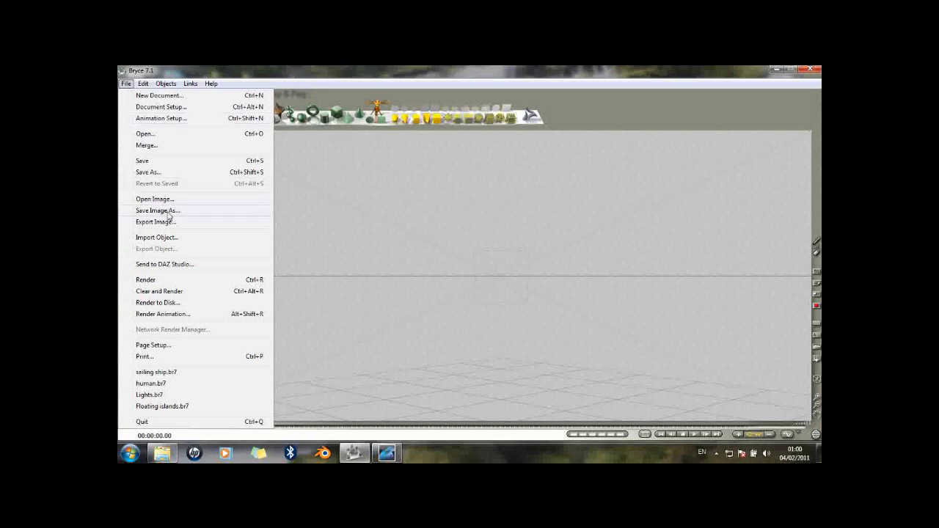
{"action": "left_click", "coordinate": [173, 239]}
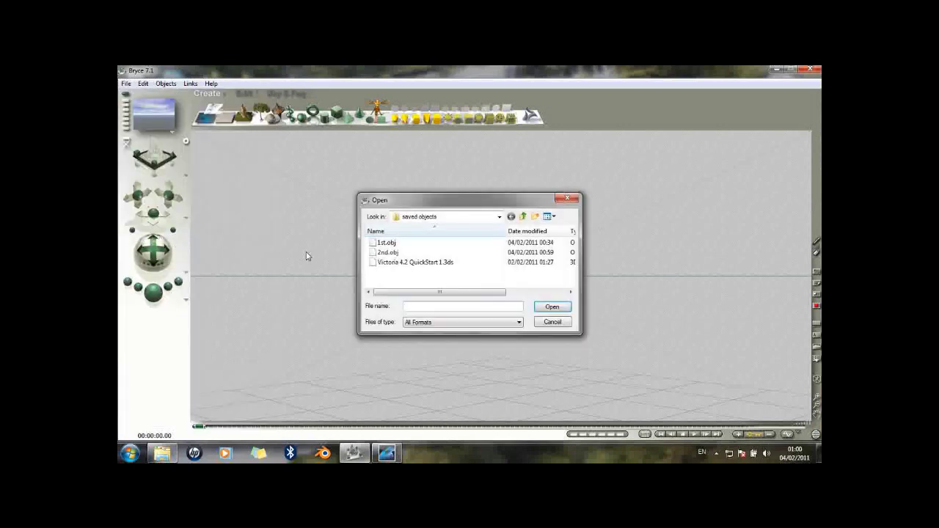
{"action": "double_click", "coordinate": [402, 254]}
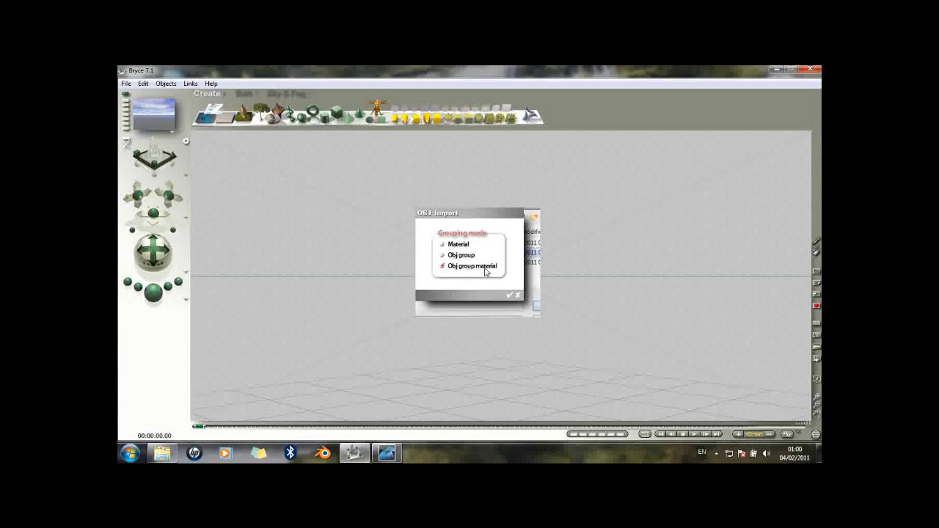
{"action": "left_click", "coordinate": [513, 296]}
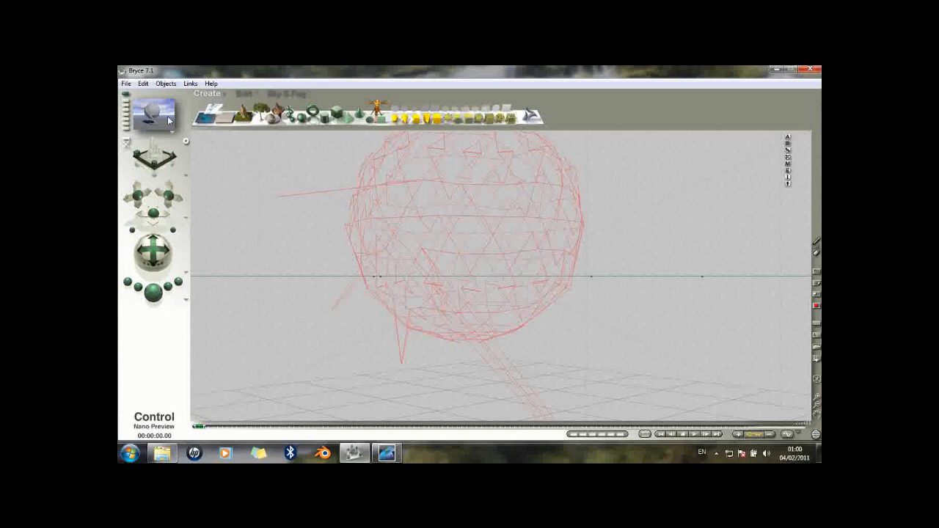
Shrink the imported spiked sphere uniformly so it fits well within the camera view, and render the scene
{"action": "left_click", "coordinate": [245, 94]}
{"action": "left_click_drag", "start_coordinate": [240, 114], "coordinate": [192, 118]}
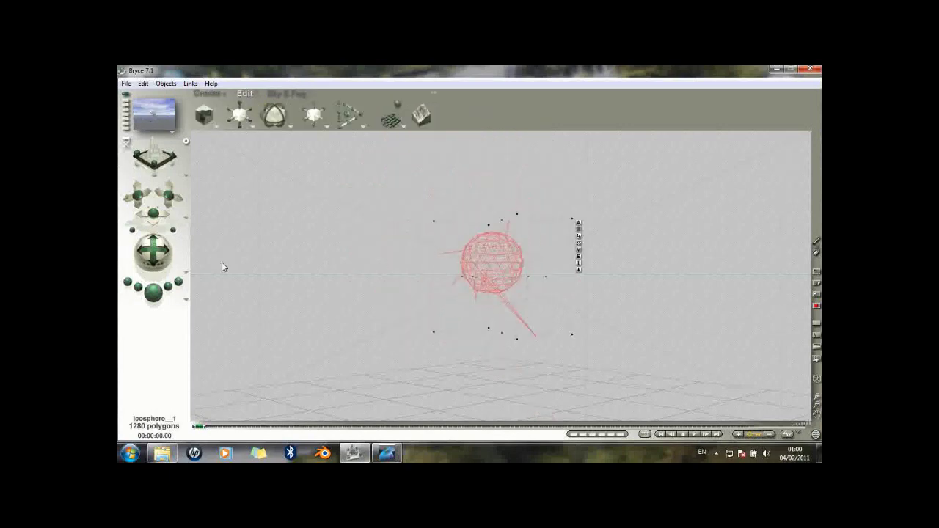
{"action": "left_click", "coordinate": [154, 293]}
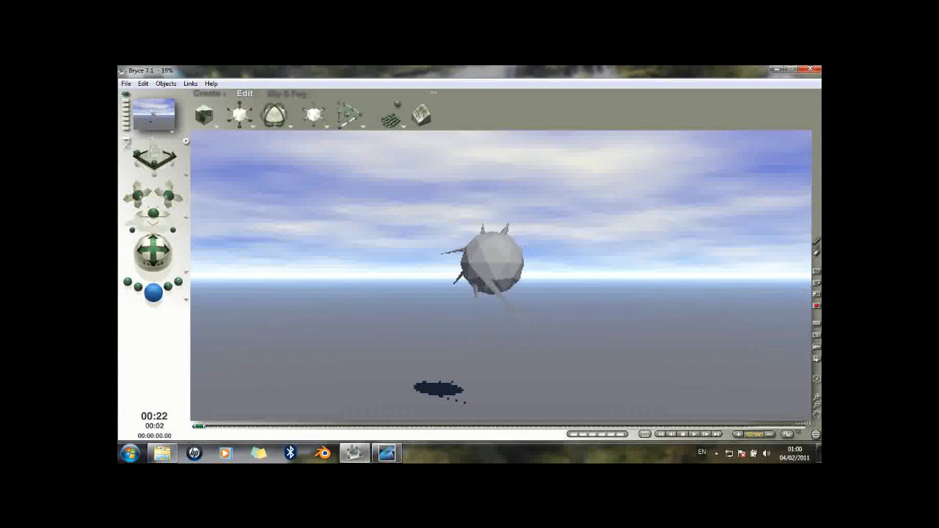
Close Bryce without saving the sphere scene and relaunch it with an empty scene
{"action": "left_click", "coordinate": [812, 70]}
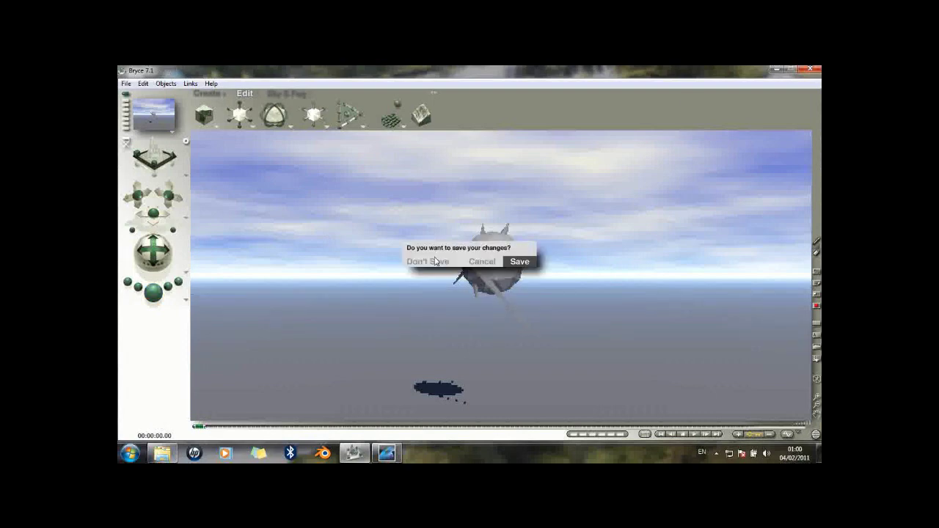
{"action": "left_click", "coordinate": [438, 263]}
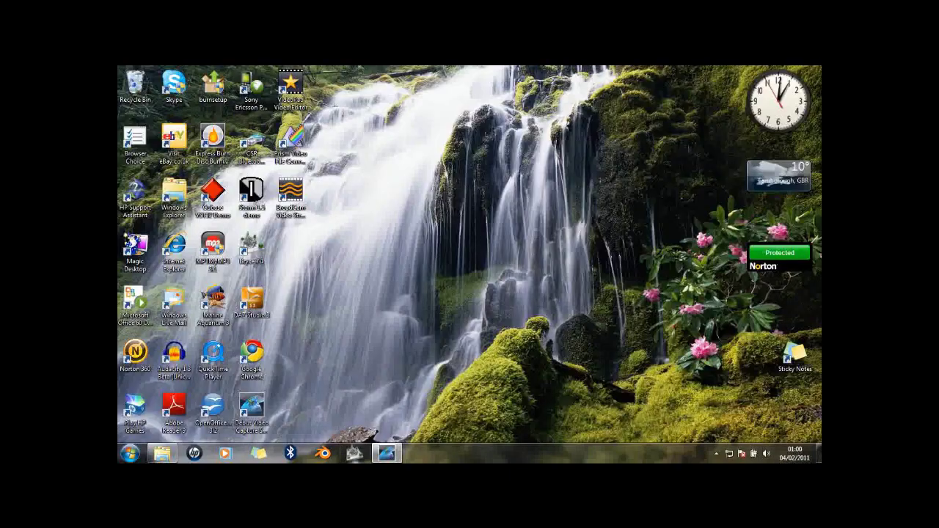
{"action": "left_click", "coordinate": [354, 453]}
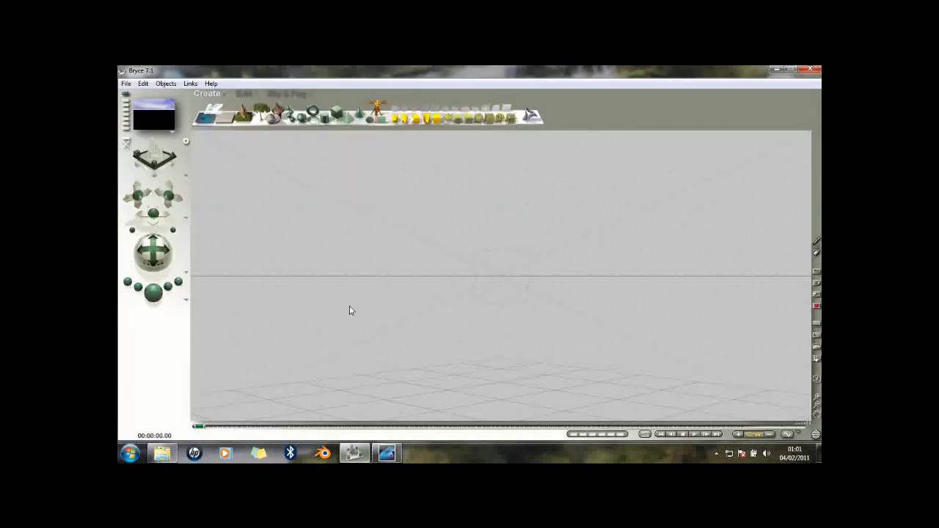
Create a water plane, a mountain terrain and a tree at the centre of the new scene
{"action": "left_click", "coordinate": [214, 121]}
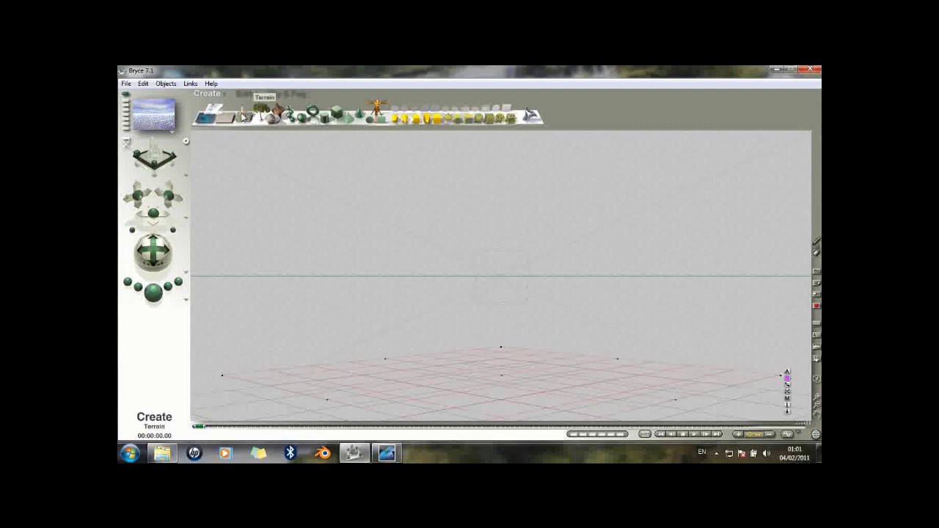
{"action": "left_click", "coordinate": [243, 119]}
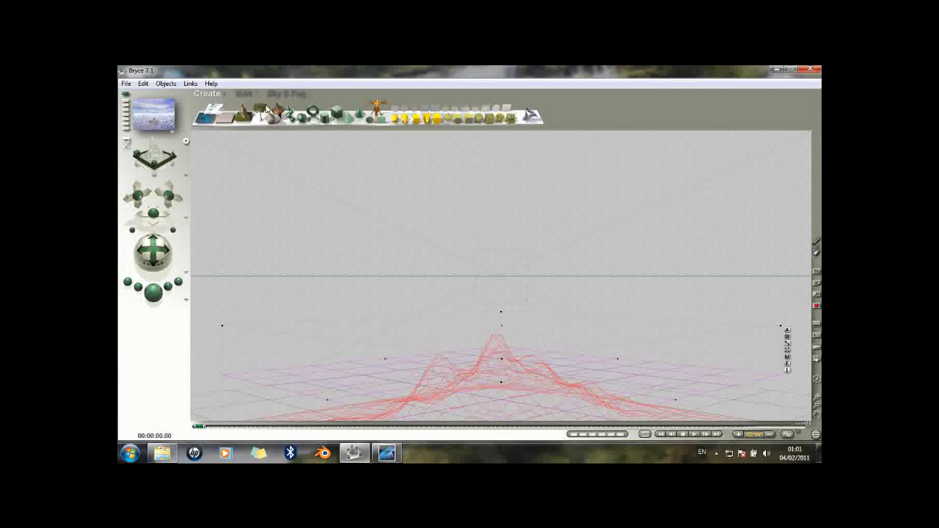
{"action": "left_click", "coordinate": [262, 111]}
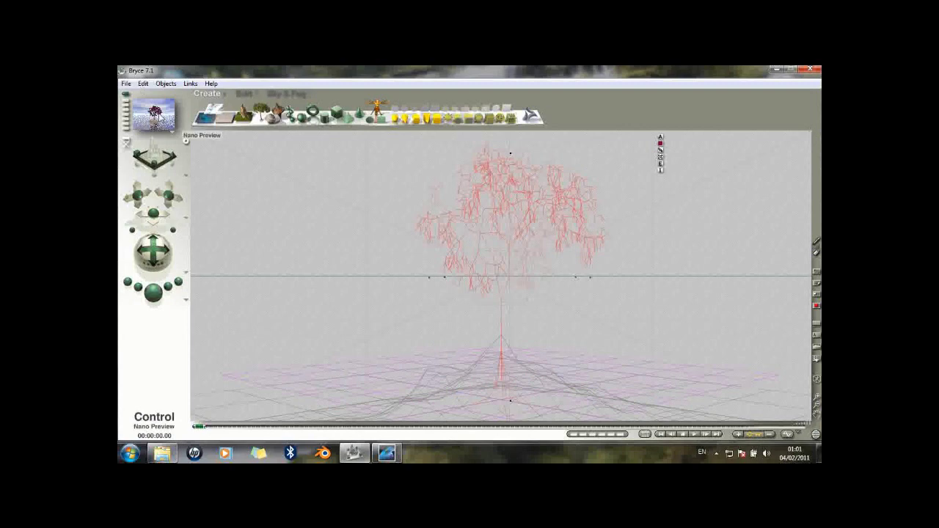
Apply the Glass, Stained 3 material from the patterned glass presets to the tree
{"action": "left_click", "coordinate": [258, 97]}
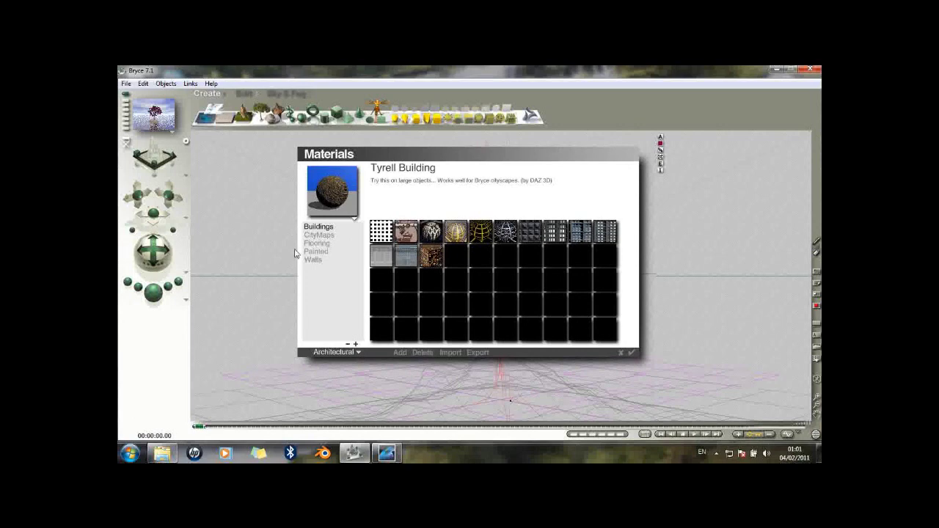
{"action": "left_click", "coordinate": [340, 355]}
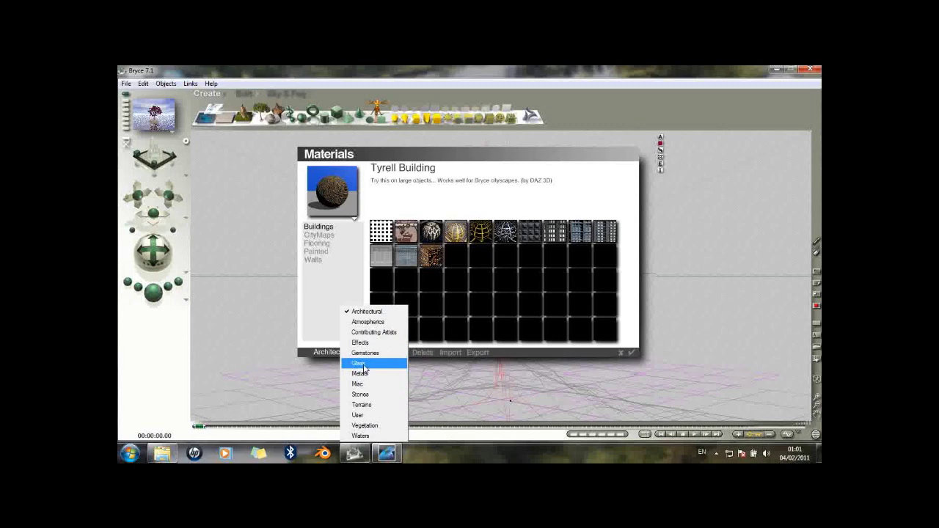
{"action": "left_click", "coordinate": [363, 369]}
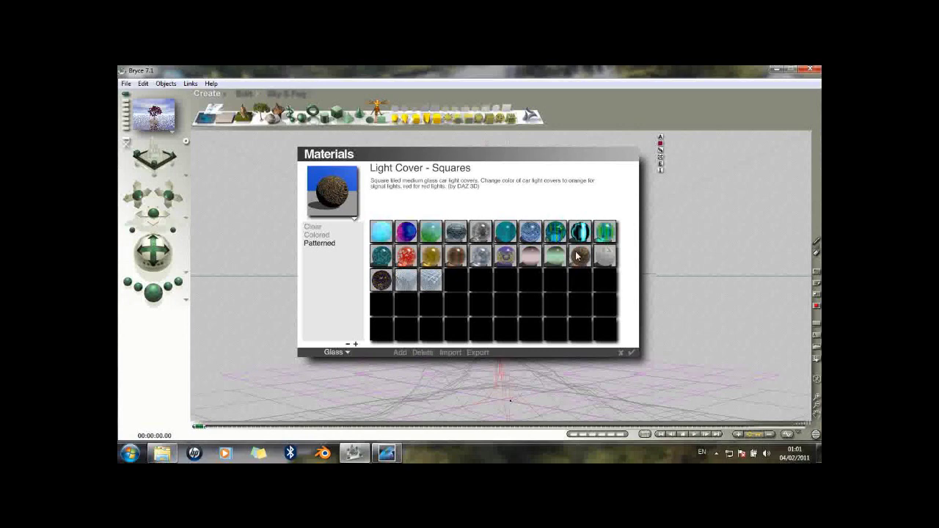
{"action": "left_click", "coordinate": [578, 255]}
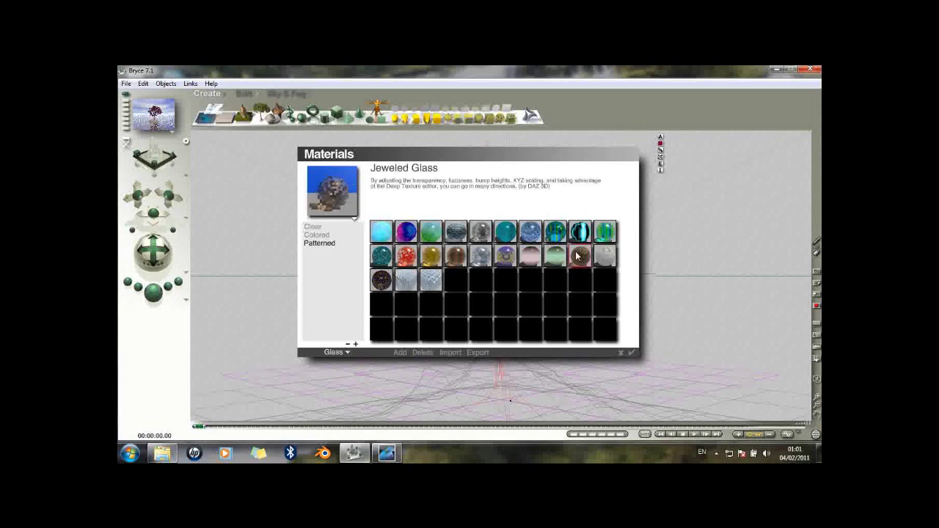
{"action": "left_click", "coordinate": [407, 258]}
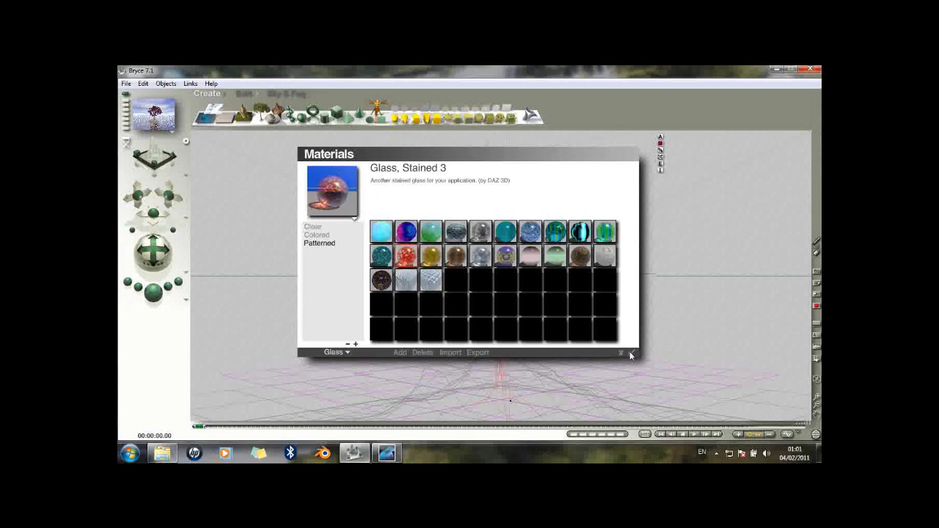
{"action": "left_click", "coordinate": [631, 352]}
Render the scene with the tree, terrain and water, and close Bryce without saving
{"action": "left_click", "coordinate": [153, 294]}
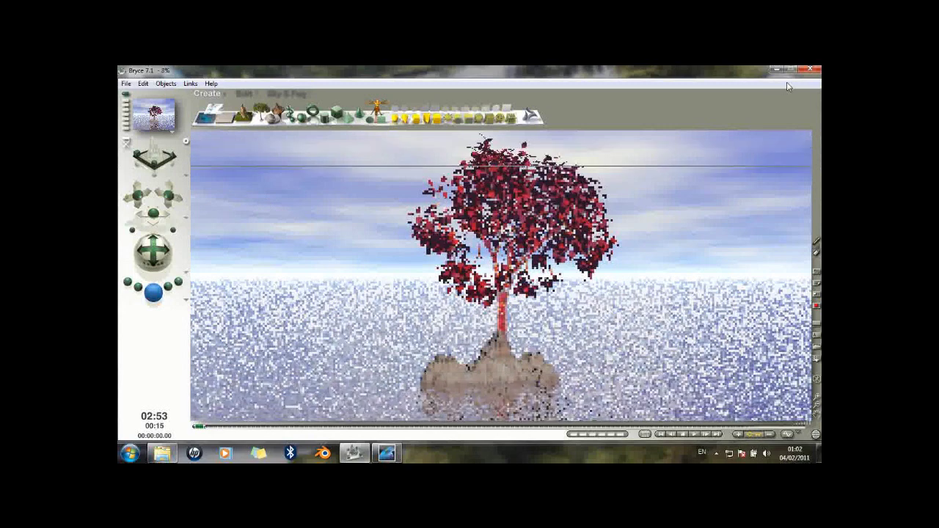
{"action": "left_click", "coordinate": [811, 70]}
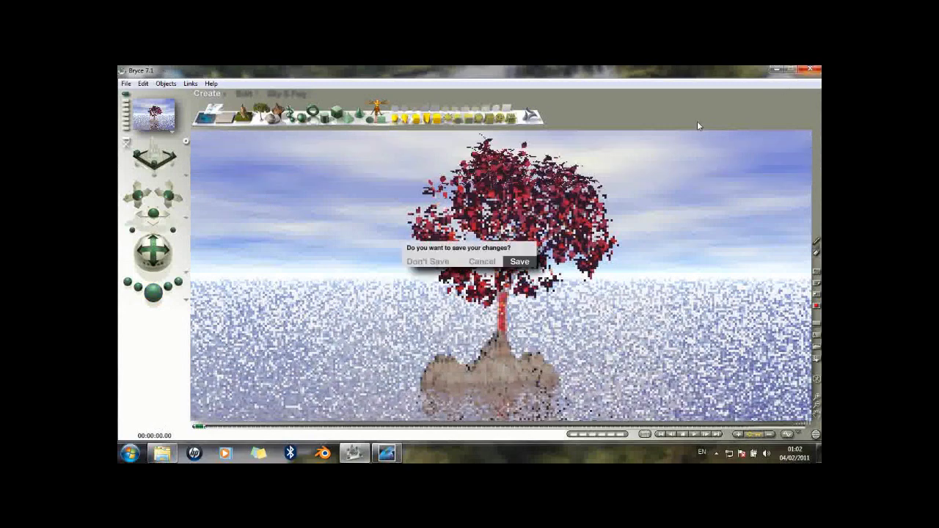
{"action": "left_click", "coordinate": [431, 263]}
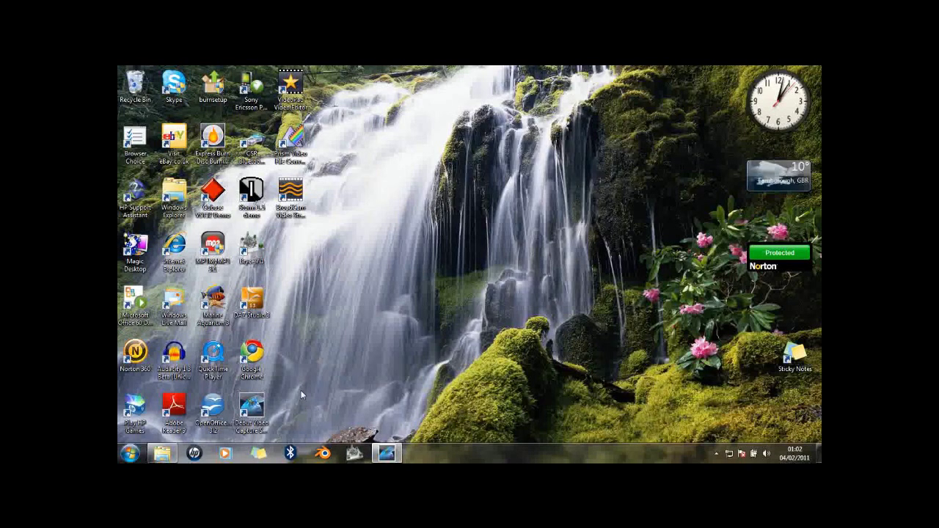
Launch DAZ Studio and load the QuickStart Scene with the Victoria 4.2 figure on the beach
{"action": "left_click", "coordinate": [257, 305]}
{"action": "double_click", "coordinate": [257, 306]}
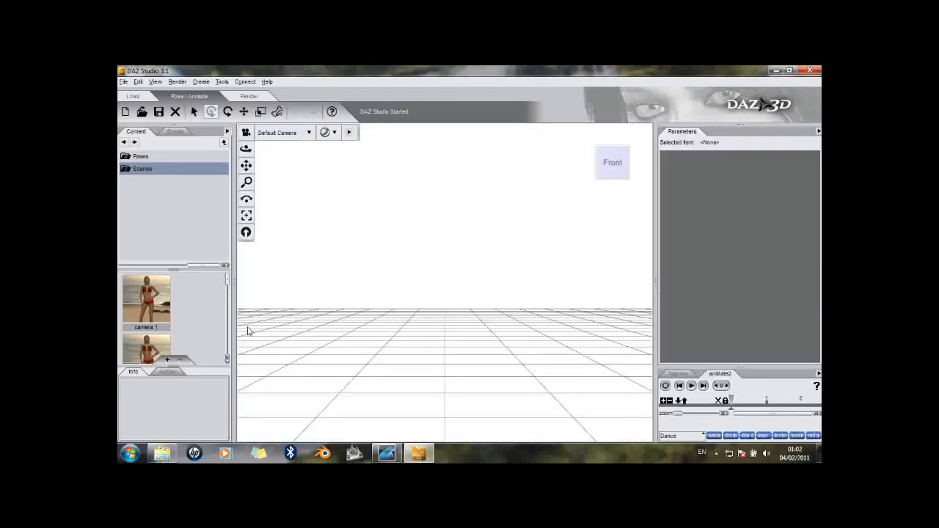
{"action": "left_click_drag", "start_coordinate": [227, 284], "coordinate": [228, 343]}
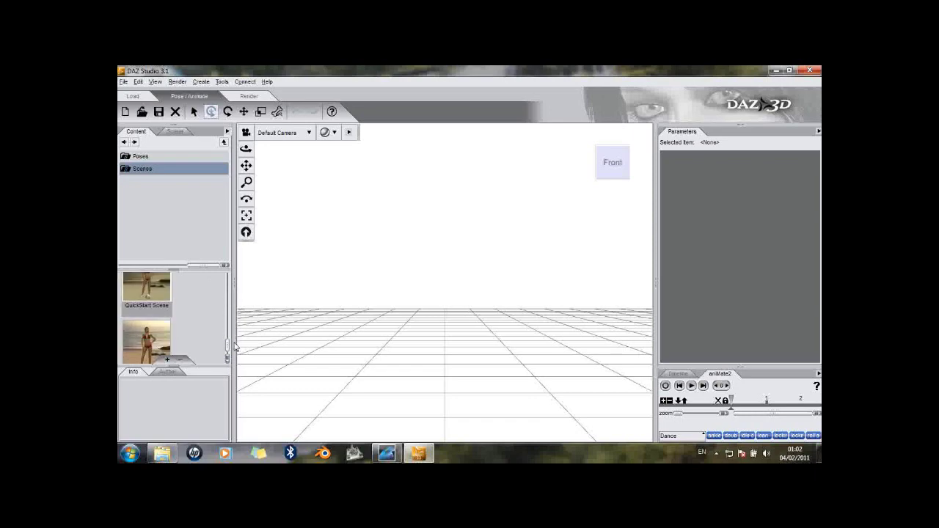
{"action": "double_click", "coordinate": [140, 289]}
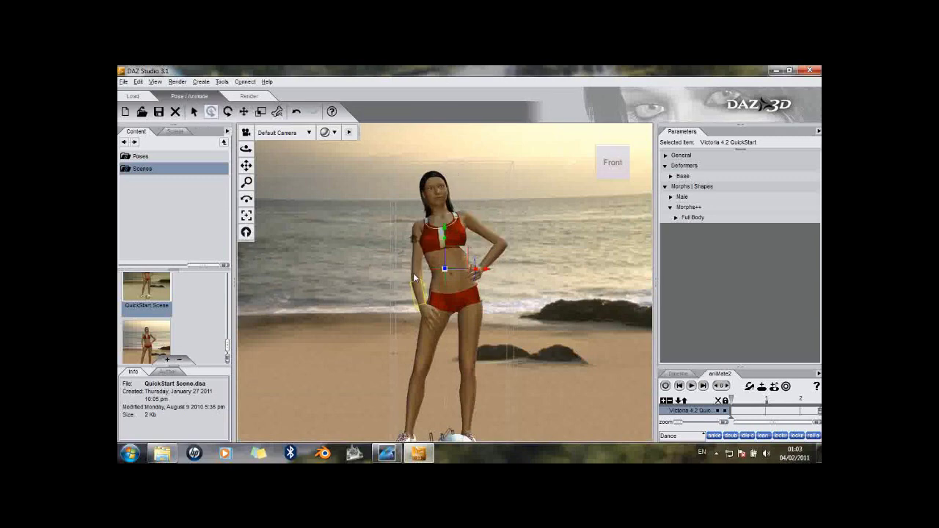
Pose the Victoria figure with the right arm raised sideways, the torso leaning over and the left leg lifted outward
{"action": "left_click_drag", "start_coordinate": [388, 247], "coordinate": [383, 230]}
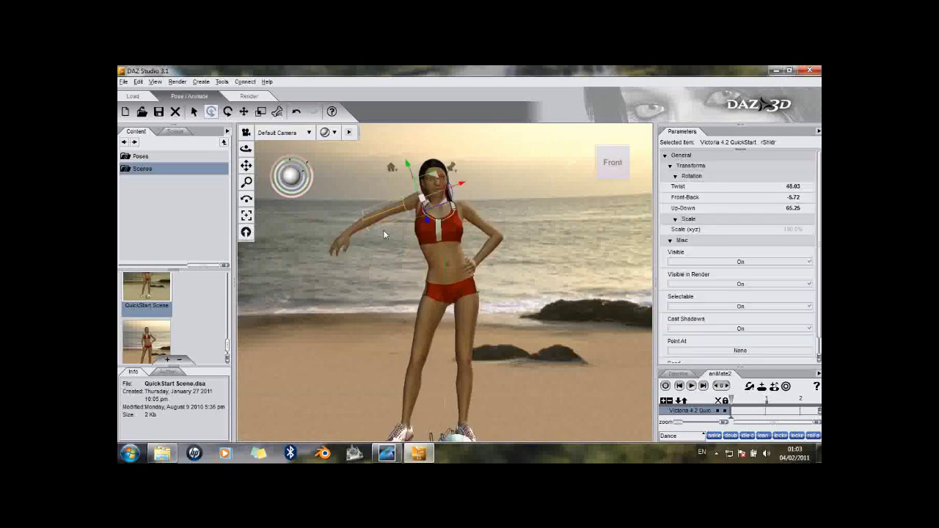
{"action": "left_click", "coordinate": [386, 258]}
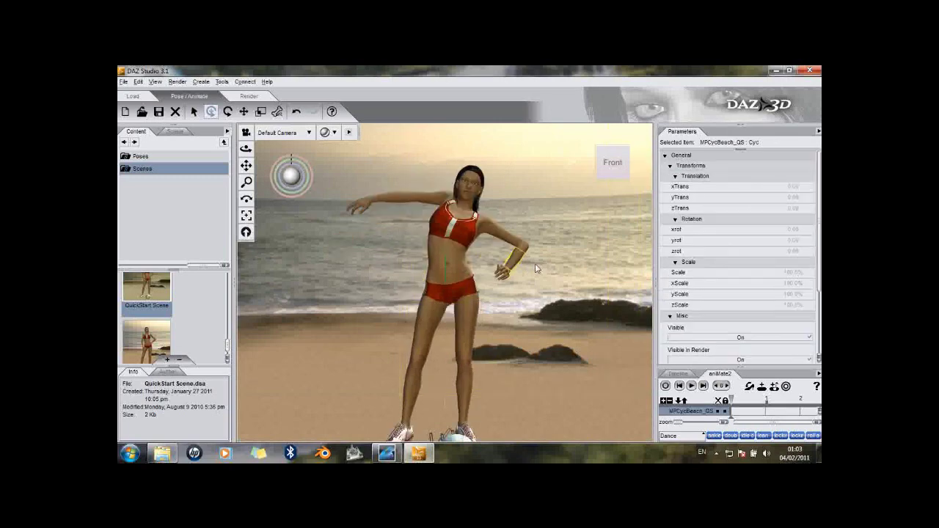
{"action": "left_click", "coordinate": [507, 371]}
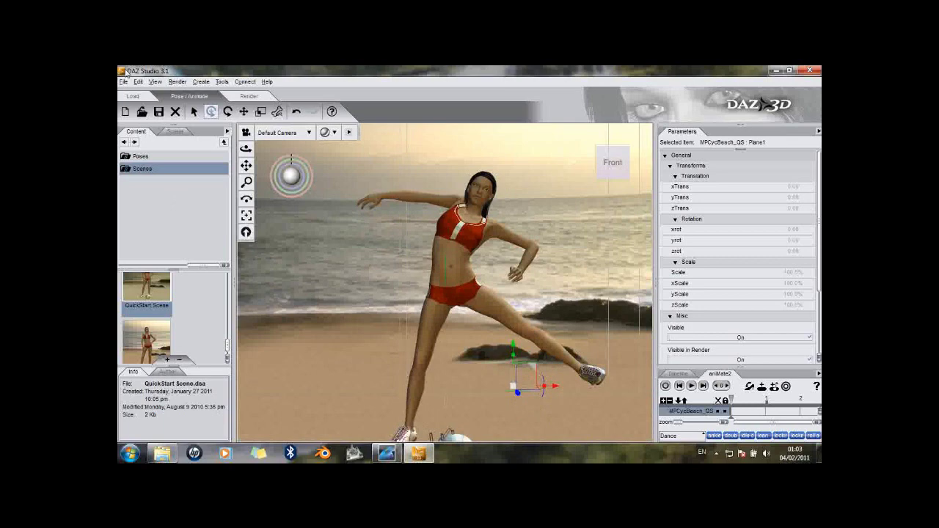
Close DAZ Studio without saving the changes to the posed scene
{"action": "left_click", "coordinate": [124, 81]}
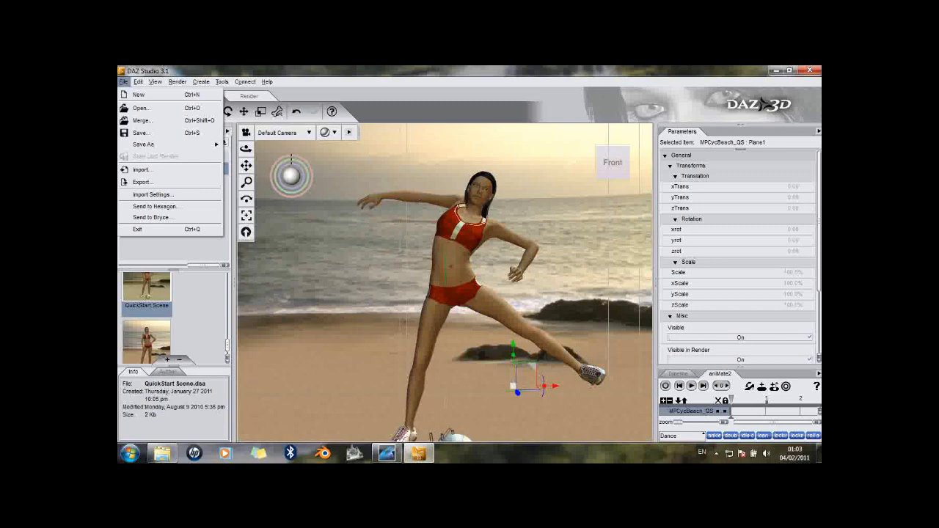
{"action": "left_click", "coordinate": [818, 71]}
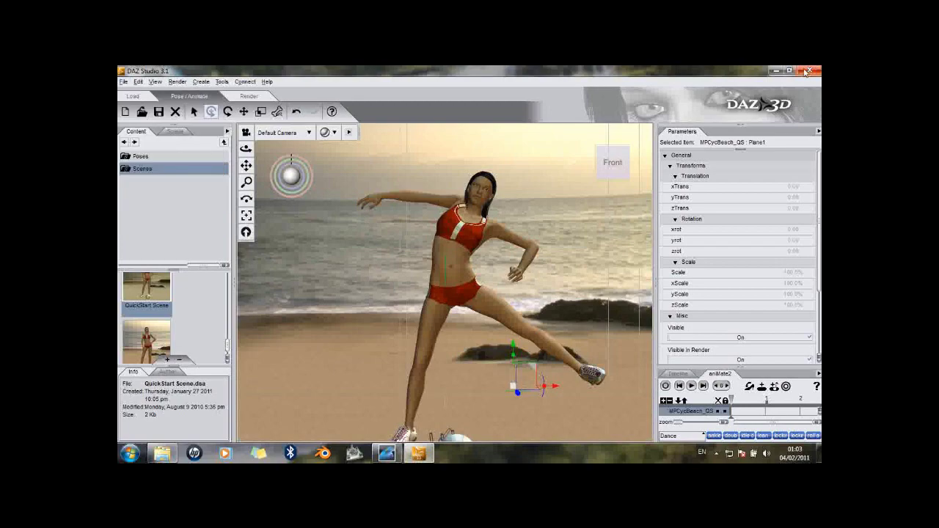
{"action": "left_click", "coordinate": [817, 70]}
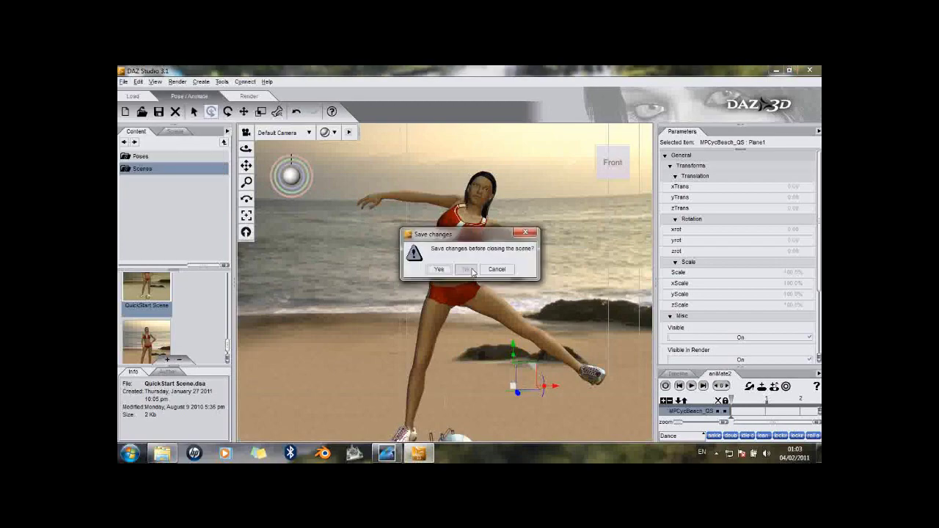
{"action": "left_click", "coordinate": [470, 269]}
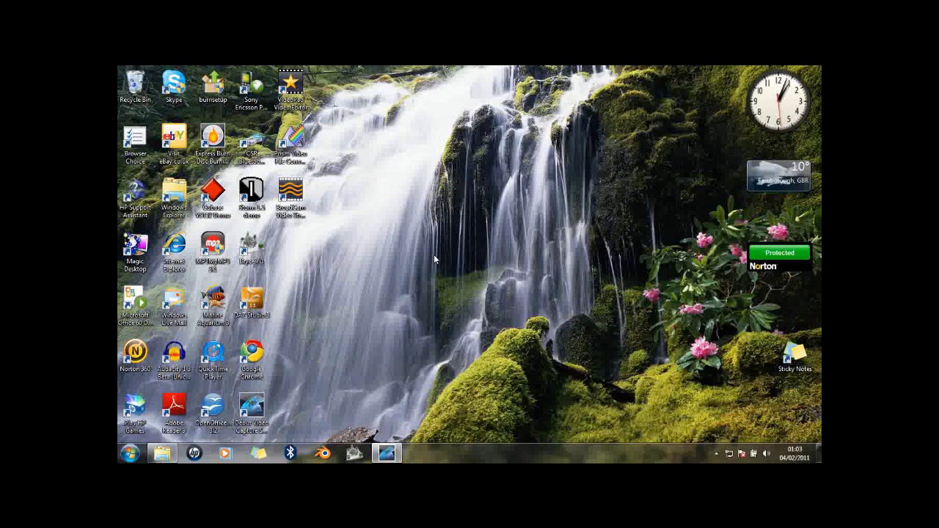
Launch Audacity and open the Explosion Enhanced audio file from the Blender sound (WAV) folder
{"action": "left_click", "coordinate": [168, 355]}
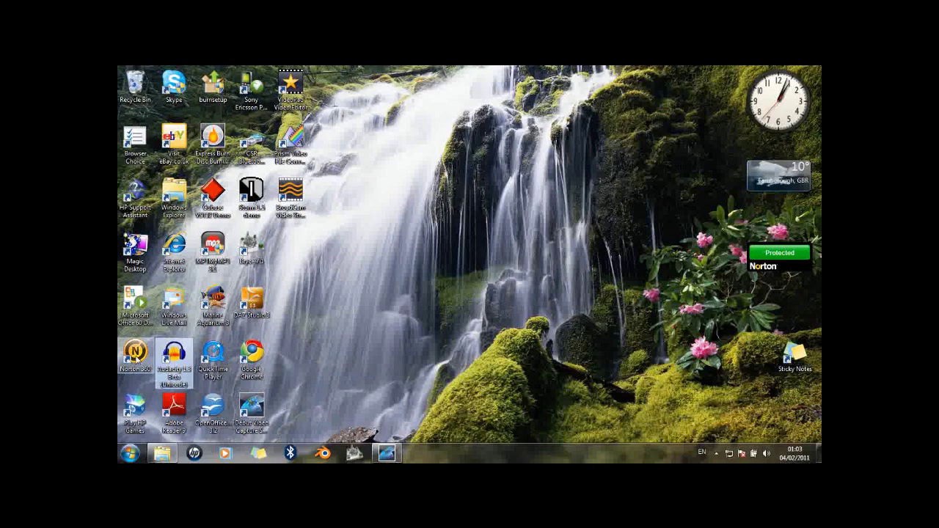
{"action": "double_click", "coordinate": [176, 358]}
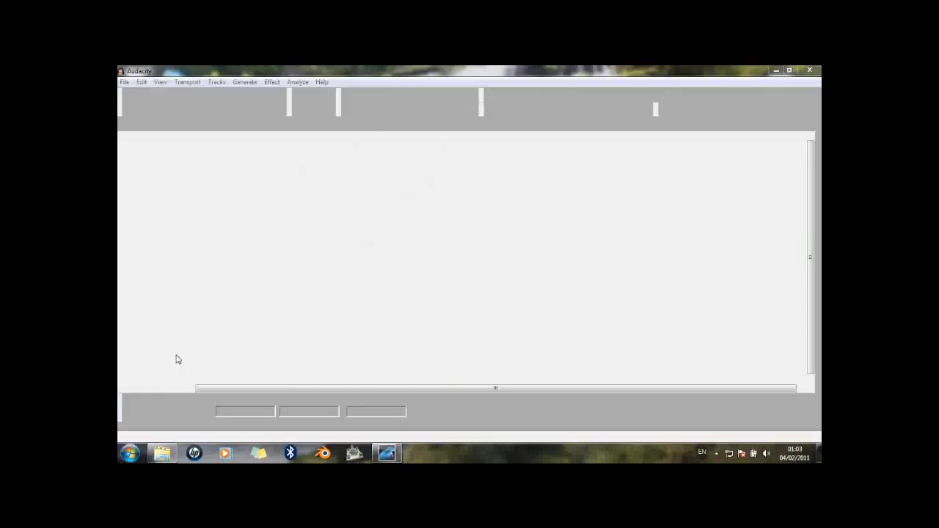
{"action": "left_click", "coordinate": [578, 323]}
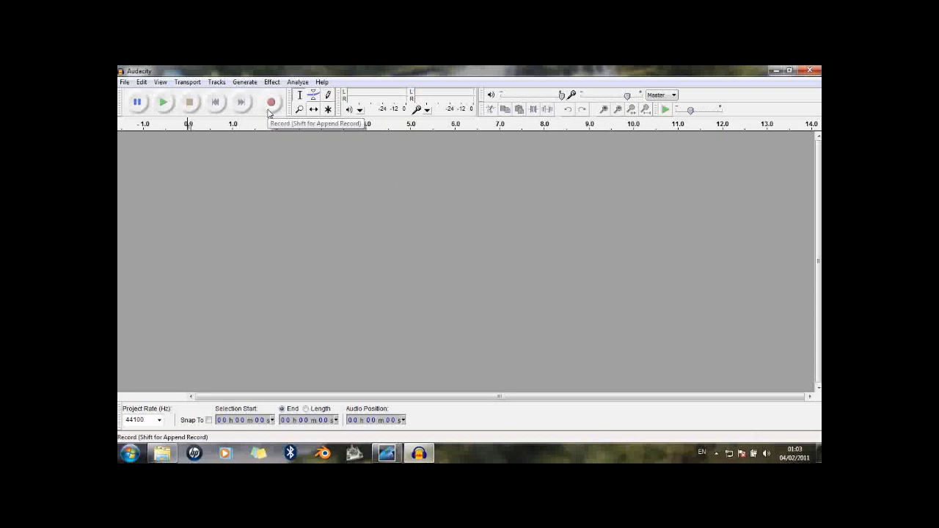
{"action": "left_click", "coordinate": [124, 82]}
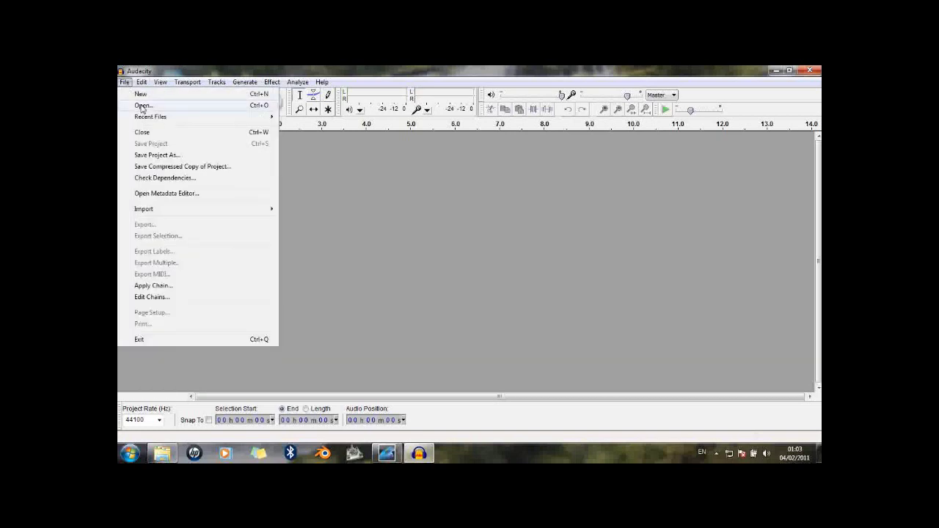
{"action": "left_click", "coordinate": [143, 106]}
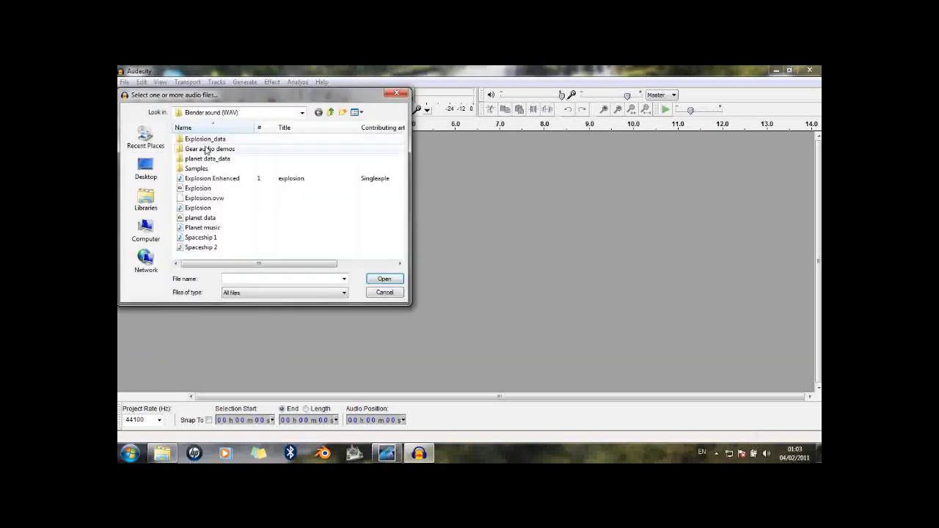
{"action": "double_click", "coordinate": [248, 178]}
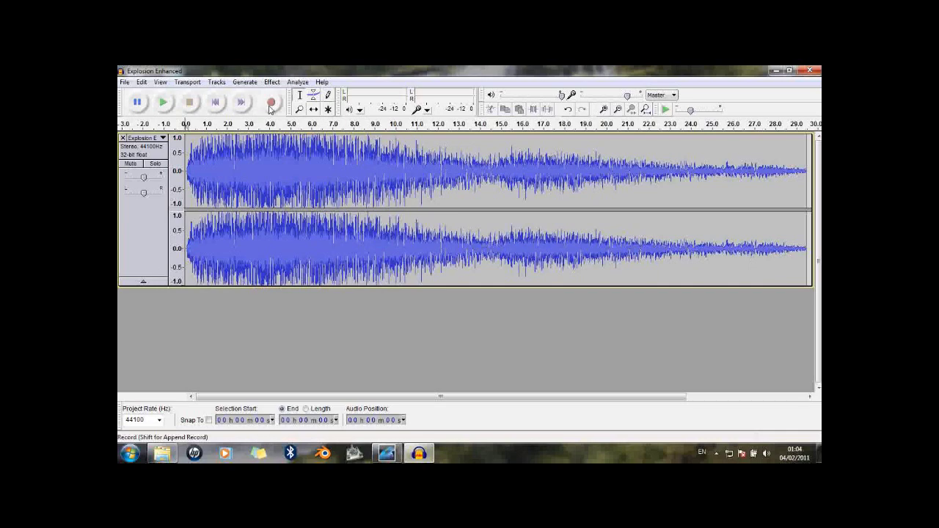
Play the opening seconds of the explosion track, stop playback, and close Audacity without saving changes
{"action": "left_click", "coordinate": [163, 103]}
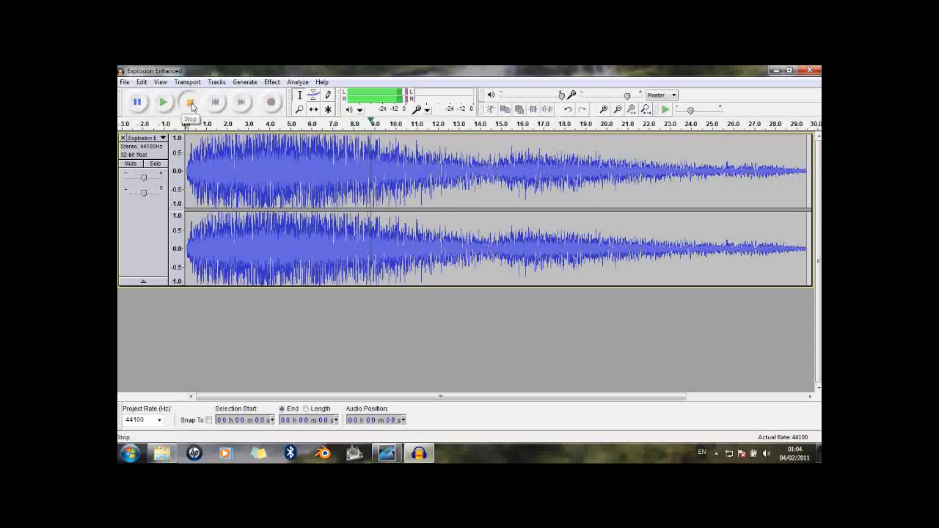
{"action": "left_click", "coordinate": [189, 102]}
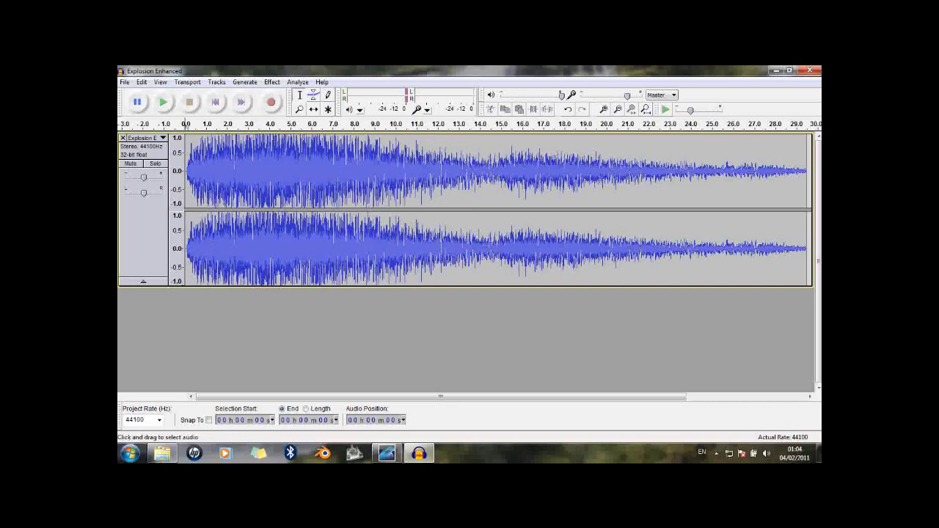
{"action": "left_click", "coordinate": [810, 71]}
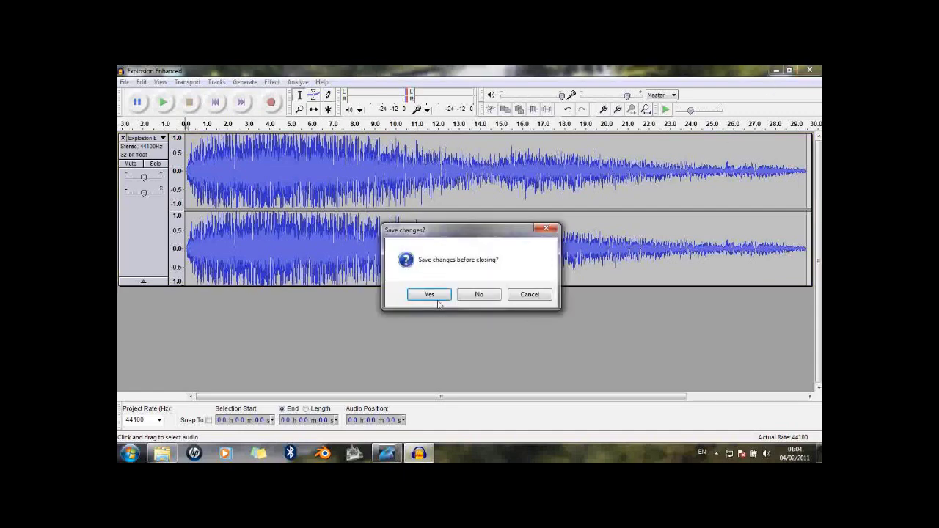
{"action": "left_click", "coordinate": [477, 295]}
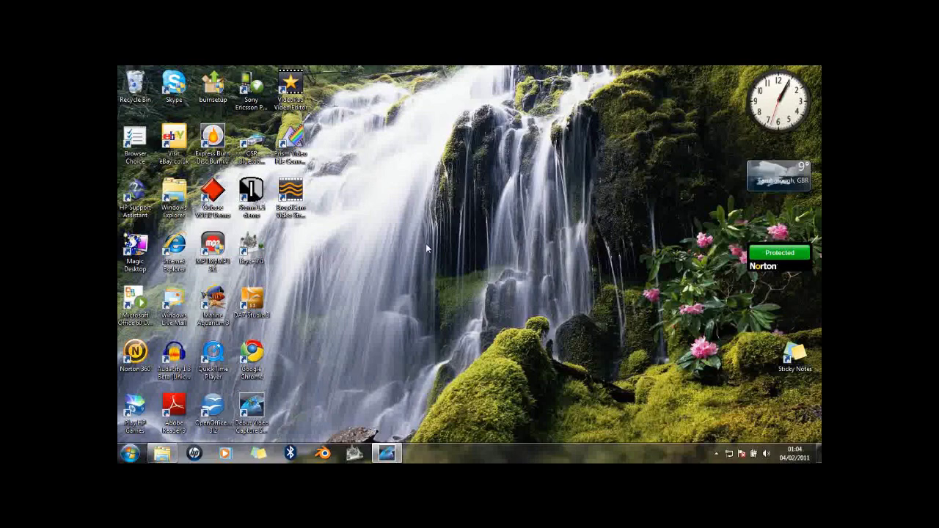
Switch to Internet Explorer, visit the Weebly home page, and load the Dream Blog site from the saved favourites
{"action": "double_click", "coordinate": [174, 248]}
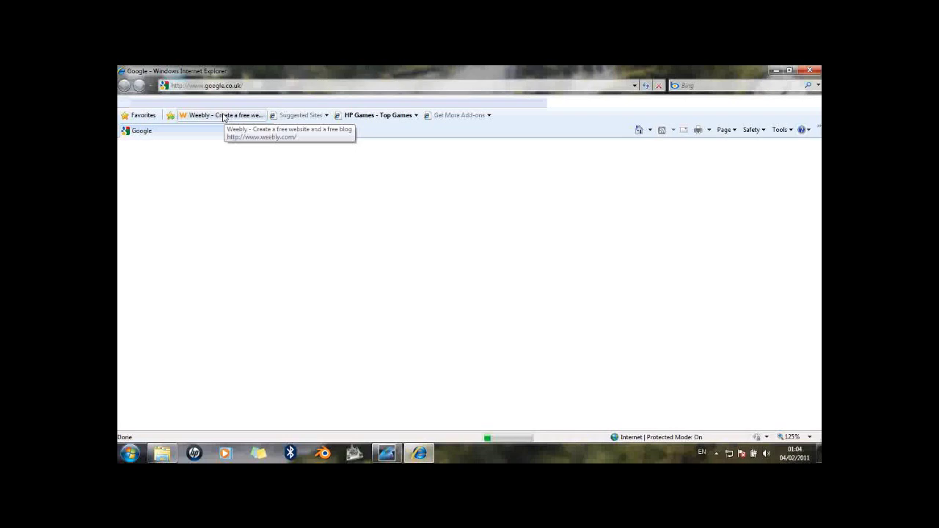
{"action": "left_click", "coordinate": [227, 117]}
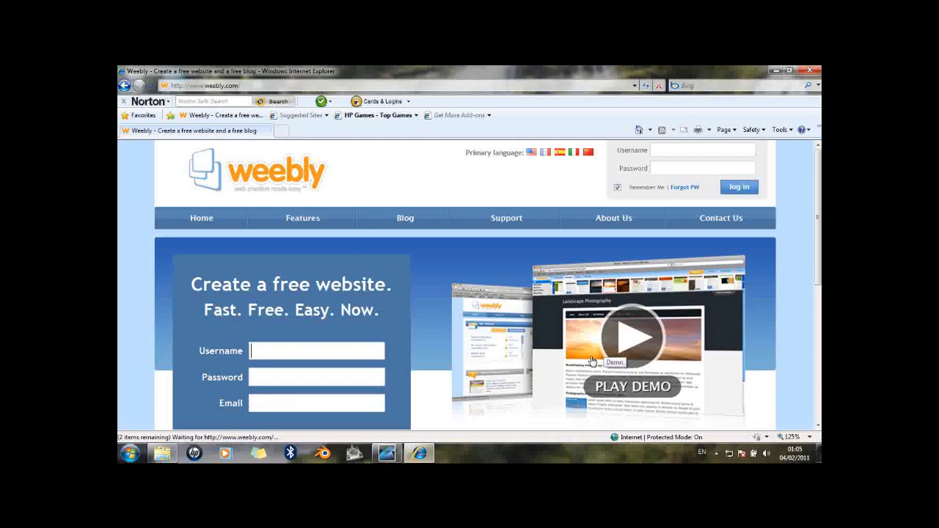
{"action": "left_click", "coordinate": [143, 116]}
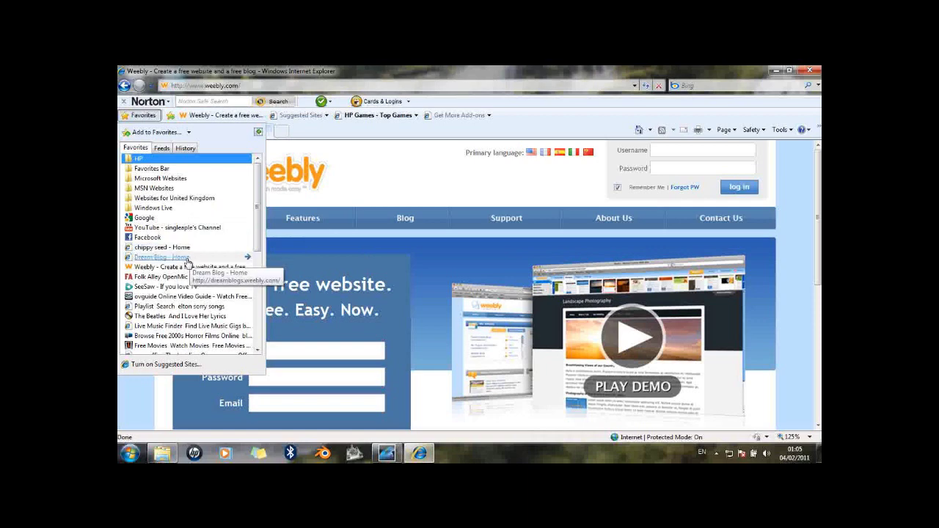
{"action": "left_click", "coordinate": [161, 257]}
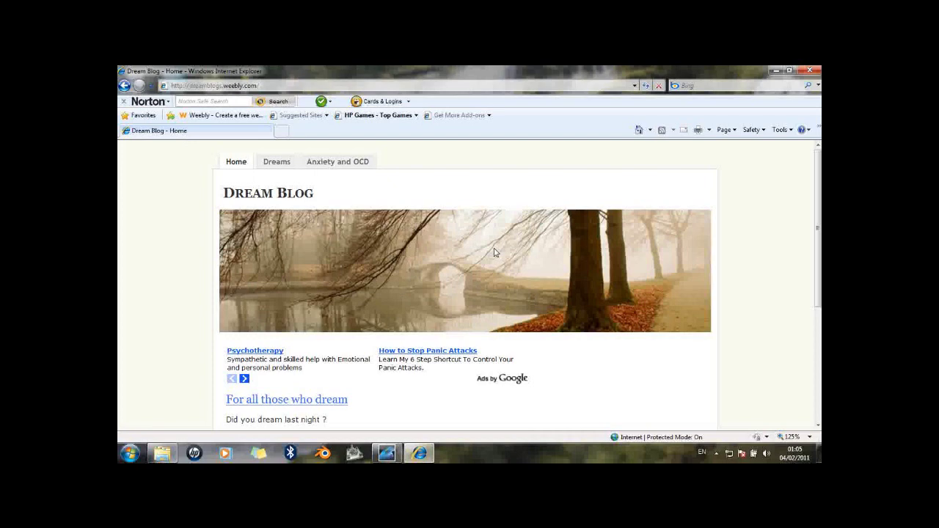
View the blog's Dreams, Anxiety and OCD, and OCD pages, return to its home page, and close the browser
{"action": "left_click", "coordinate": [286, 164]}
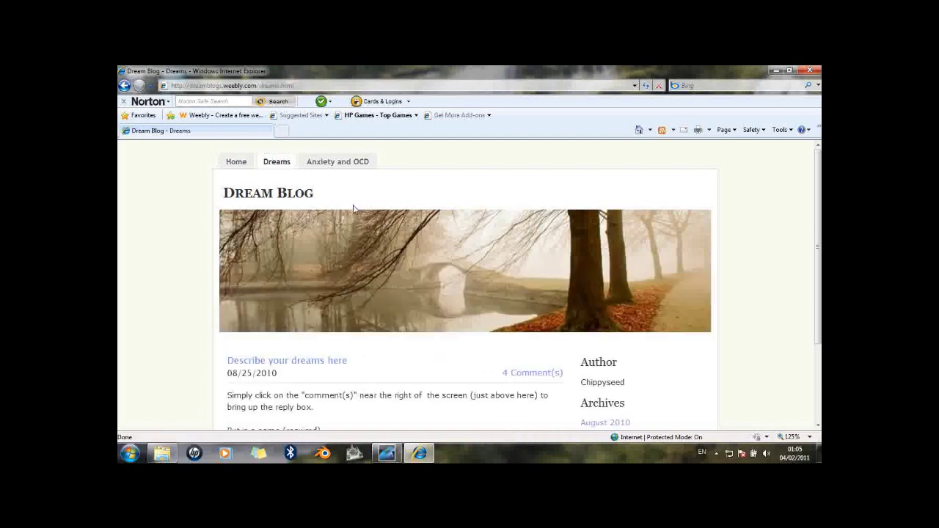
{"action": "left_click", "coordinate": [352, 165]}
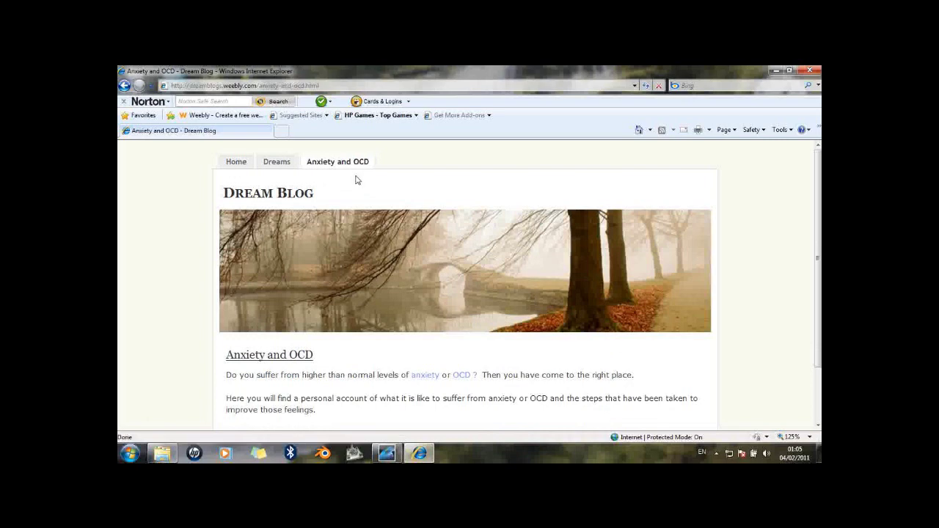
{"action": "left_click", "coordinate": [356, 163]}
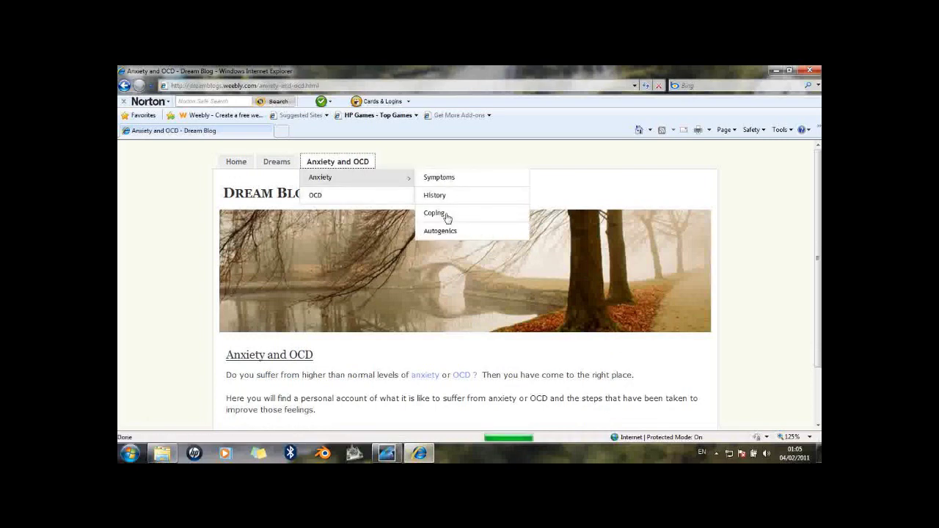
{"action": "mouse_move", "coordinate": [359, 164]}
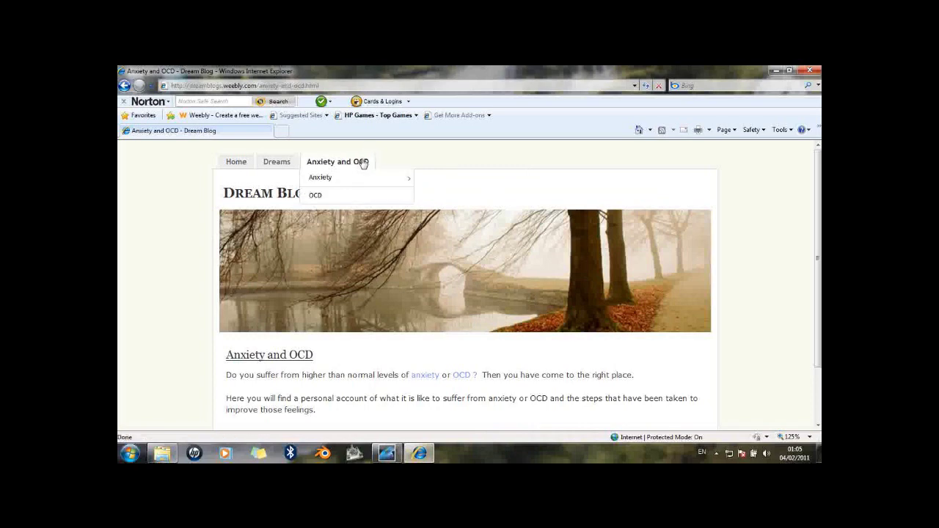
{"action": "left_click", "coordinate": [365, 196]}
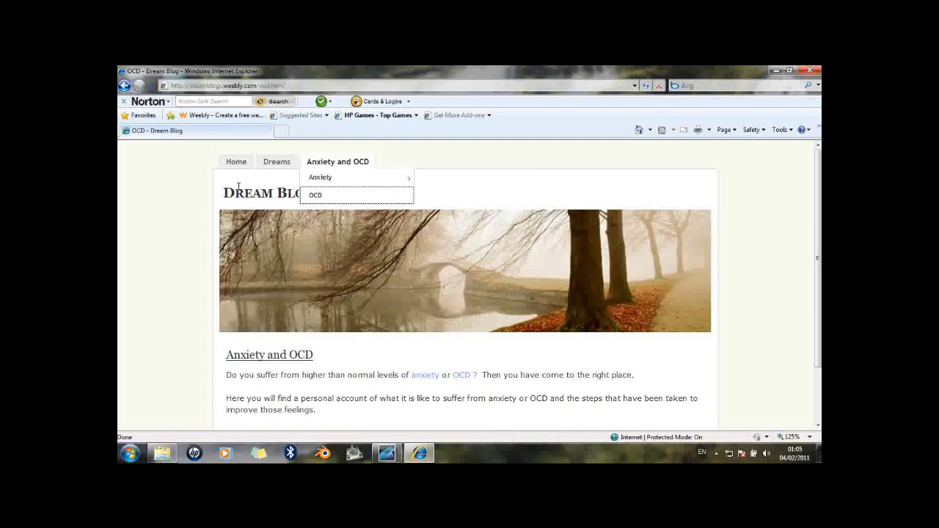
{"action": "left_click", "coordinate": [233, 163]}
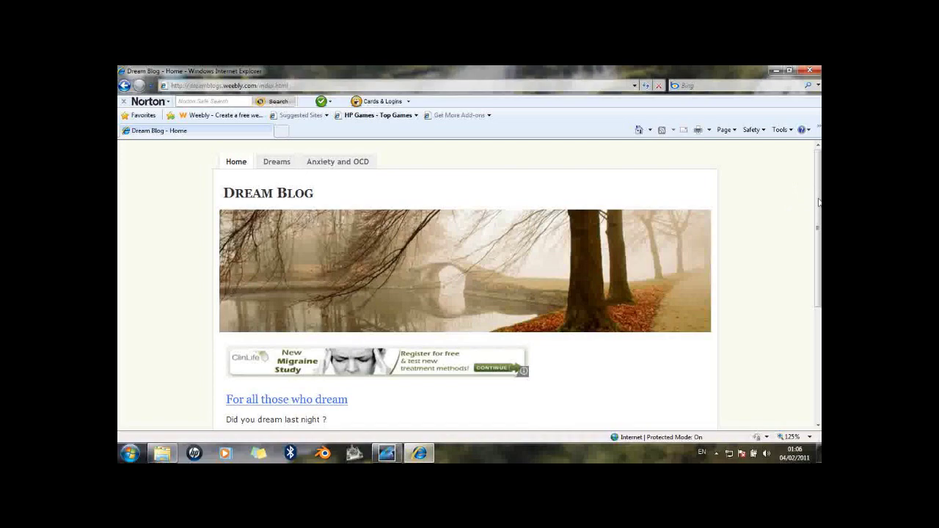
{"action": "left_click", "coordinate": [812, 71]}
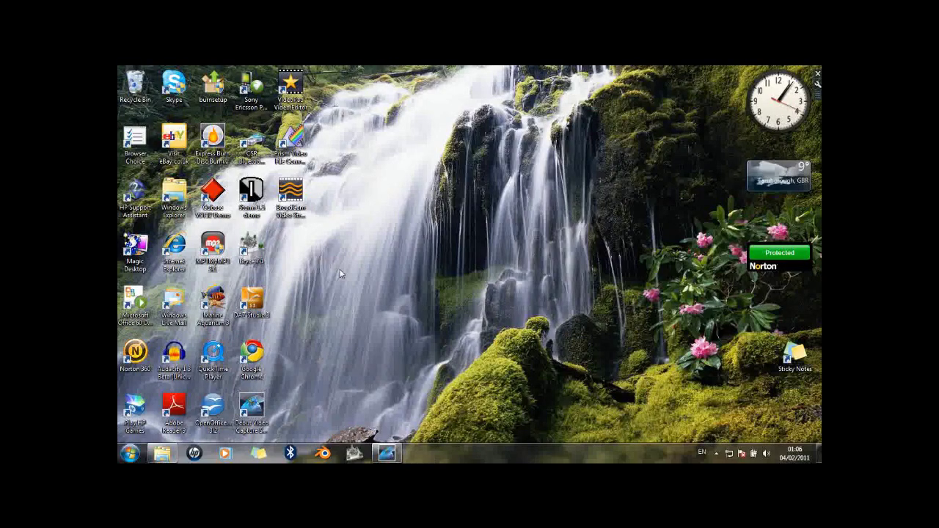
Reopen Internet Explorer and load the YouTube channel saved in the favourites
{"action": "left_click", "coordinate": [175, 248]}
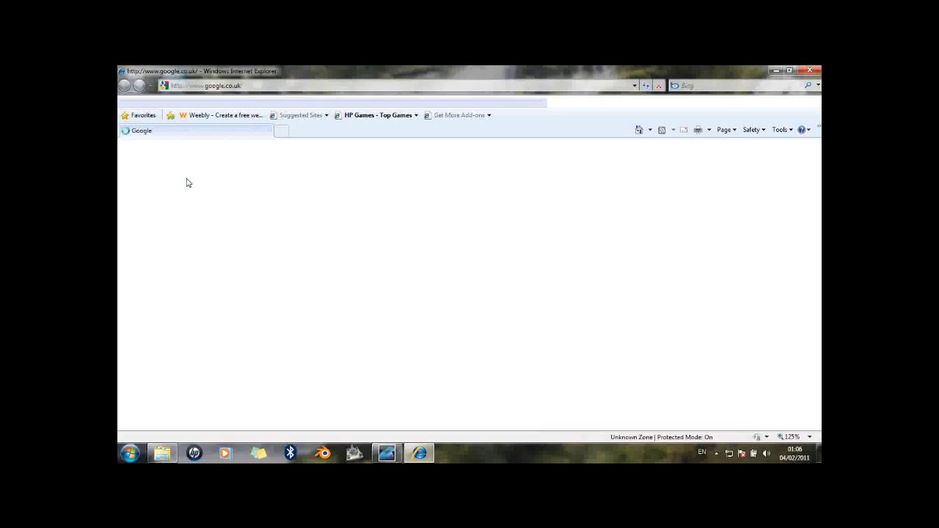
{"action": "left_click", "coordinate": [143, 117]}
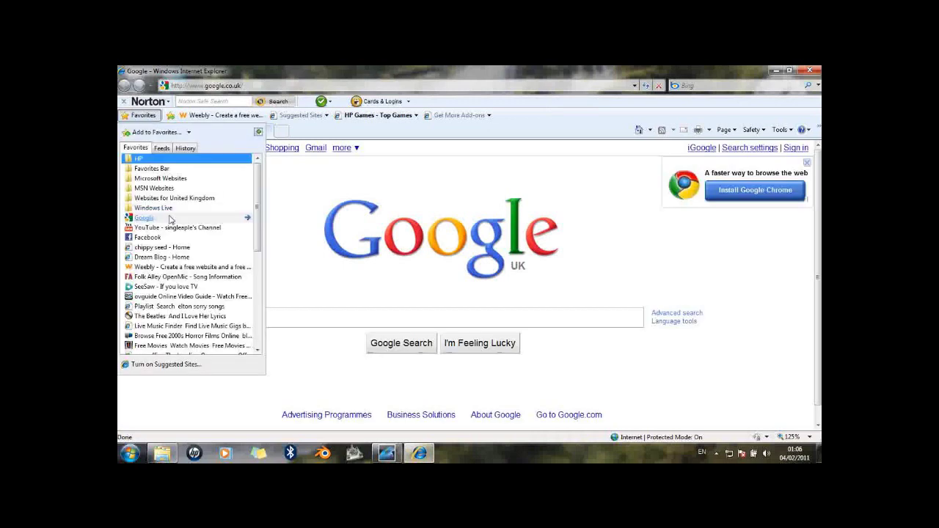
{"action": "left_click", "coordinate": [176, 228]}
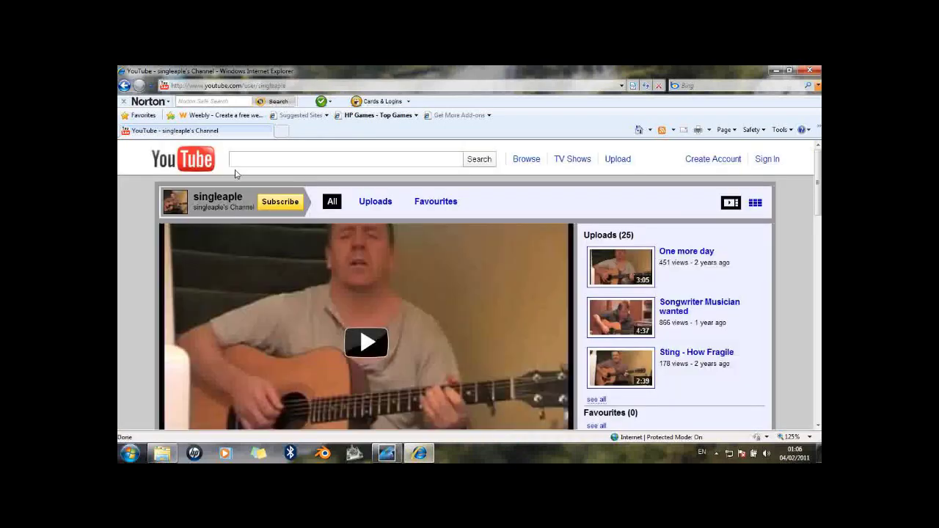
Search YouTube for "bryce 7 tutorial" and skim the listed videos
{"action": "left_click", "coordinate": [240, 160]}
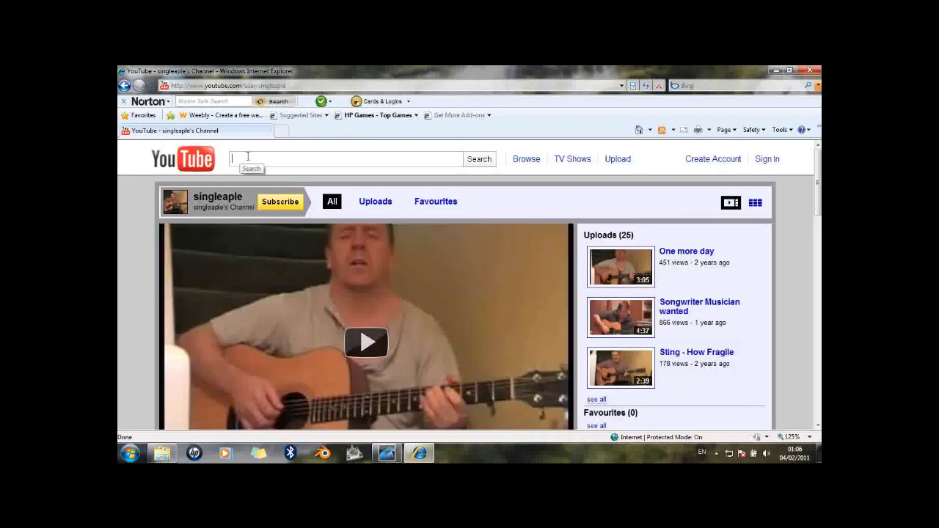
{"action": "type", "text": "brycve "}
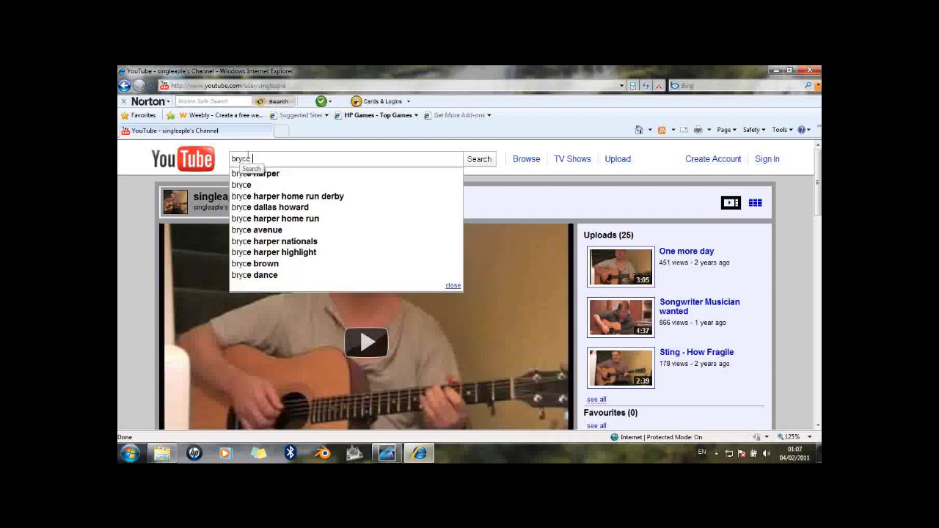
{"action": "type", "text": "7 ttoril"}
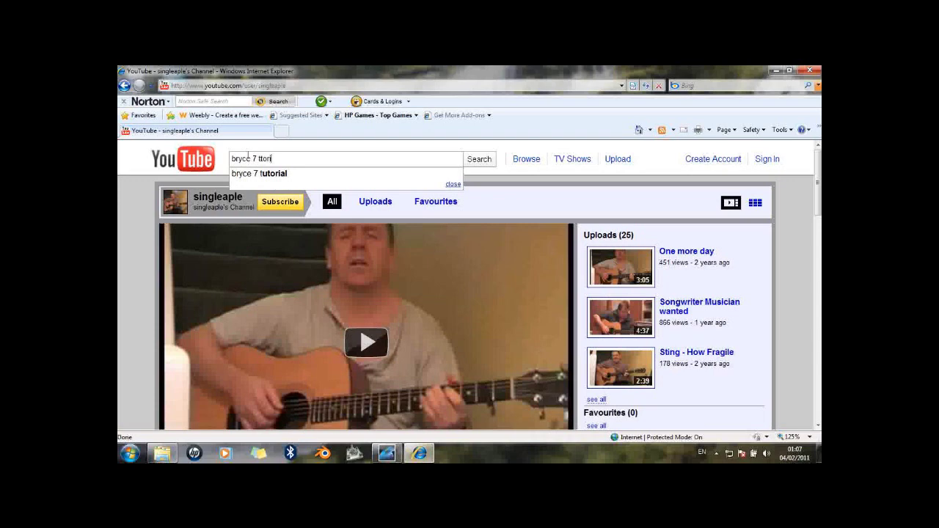
{"action": "key", "text": "Left"}
{"action": "key", "text": "Left"}
{"action": "key", "text": "Left"}
{"action": "key", "text": "Left"}
{"action": "key", "text": "Left"}
{"action": "type", "text": "u"}
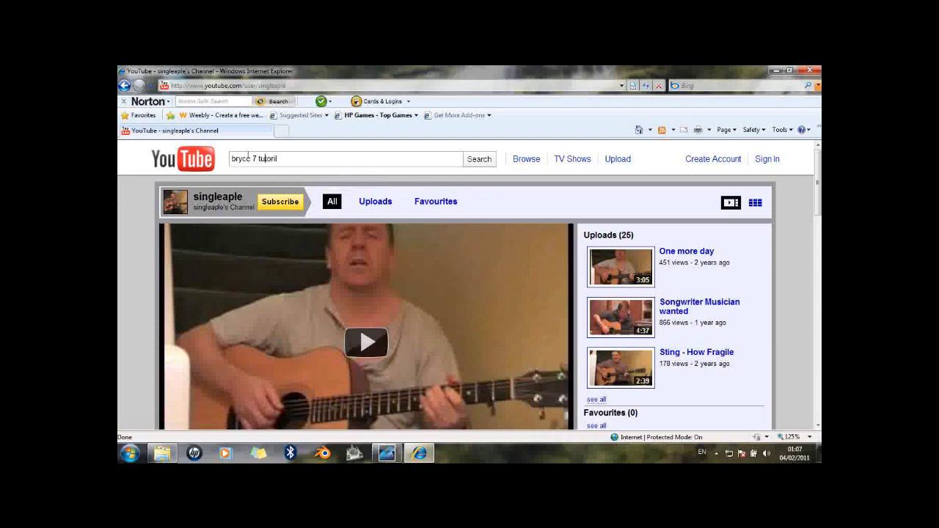
{"action": "key", "text": "Right"}
{"action": "key", "text": "Right"}
{"action": "key", "text": "Right"}
{"action": "key", "text": "Right"}
{"action": "type", "text": "a"}
{"action": "key", "text": "Left"}
{"action": "key", "text": "Left"}
{"action": "key", "text": "Left"}
{"action": "key", "text": "Left"}
{"action": "key", "text": "Left"}
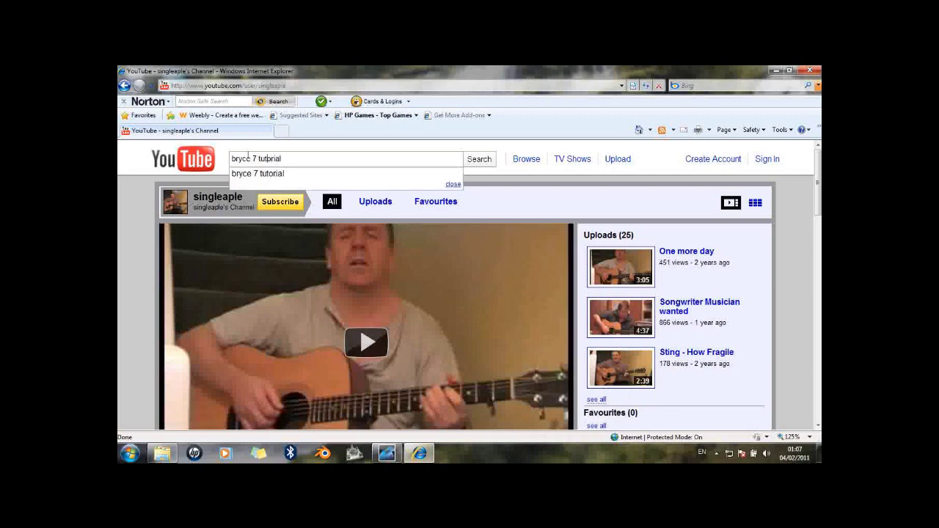
{"action": "left_click", "coordinate": [309, 173]}
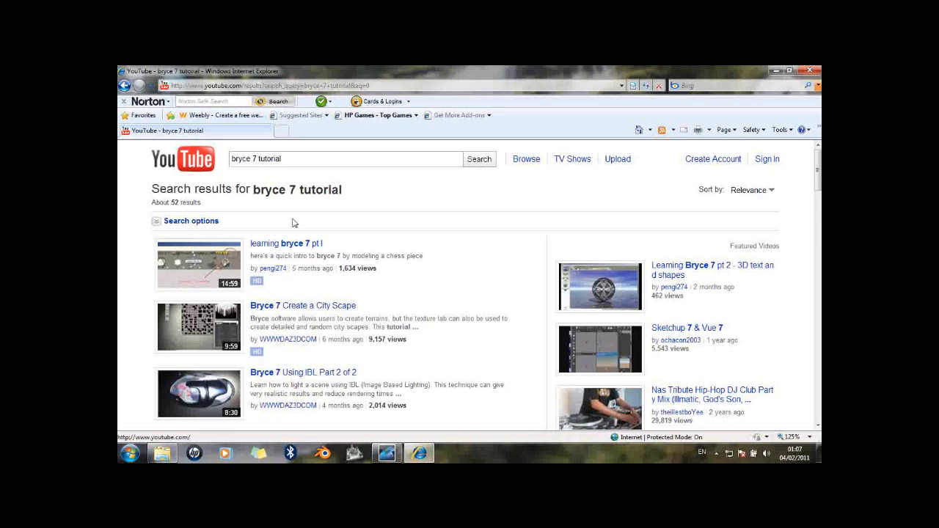
{"action": "scroll", "coordinate": [288, 231], "scroll_direction": "down", "scroll_amount": 1}
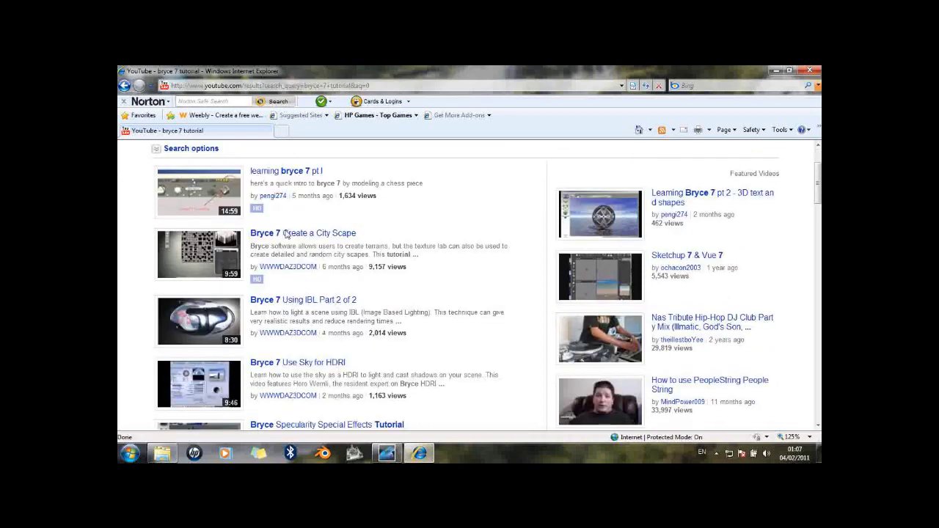
{"action": "scroll", "coordinate": [286, 233], "scroll_direction": "up", "scroll_amount": 1}
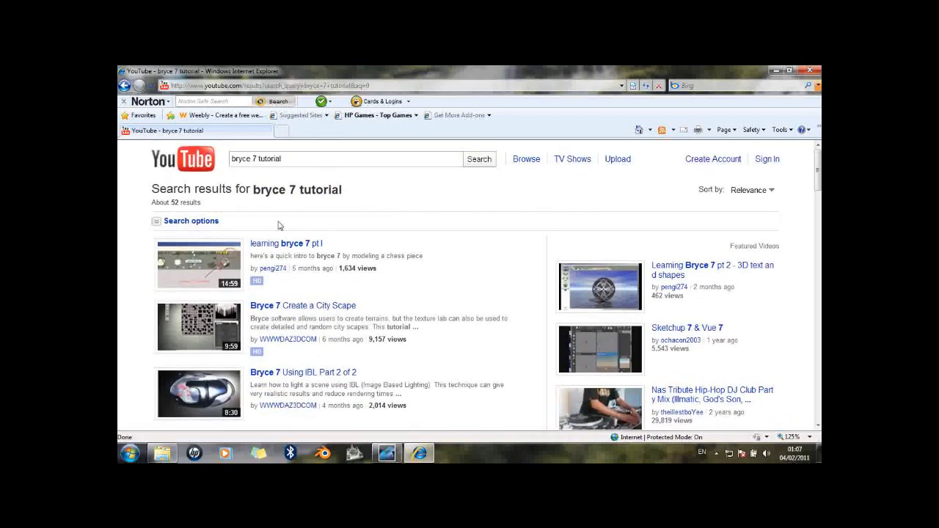
Change the YouTube search to "blender tutorial" and run it, then switch to the Debut Video Capture window
{"action": "double_click", "coordinate": [242, 159]}
{"action": "type", "text": "blendr"}
{"action": "key", "text": "Left"}
{"action": "type", "text": "e"}
{"action": "key", "text": "Right"}
{"action": "key", "text": "Delete"}
{"action": "key", "text": "Delete"}
{"action": "left_click", "coordinate": [262, 173]}
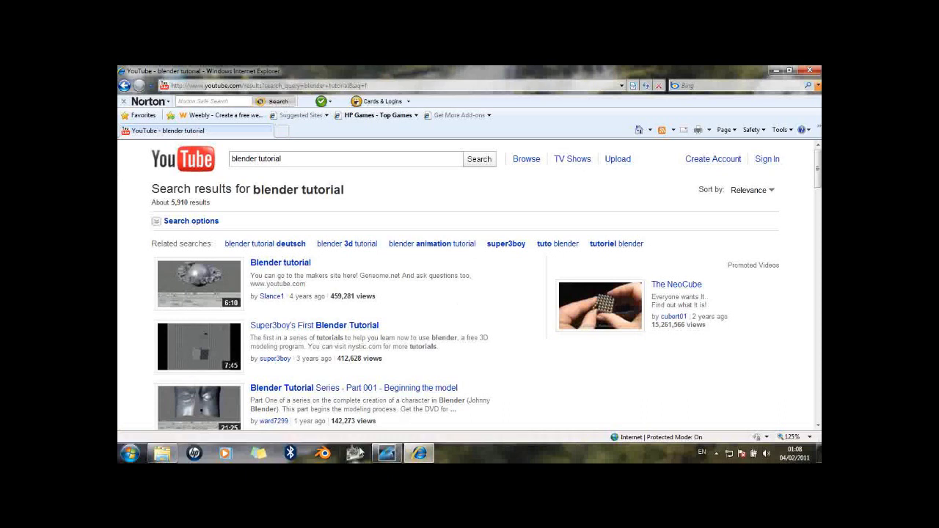
{"action": "left_click", "coordinate": [387, 455]}
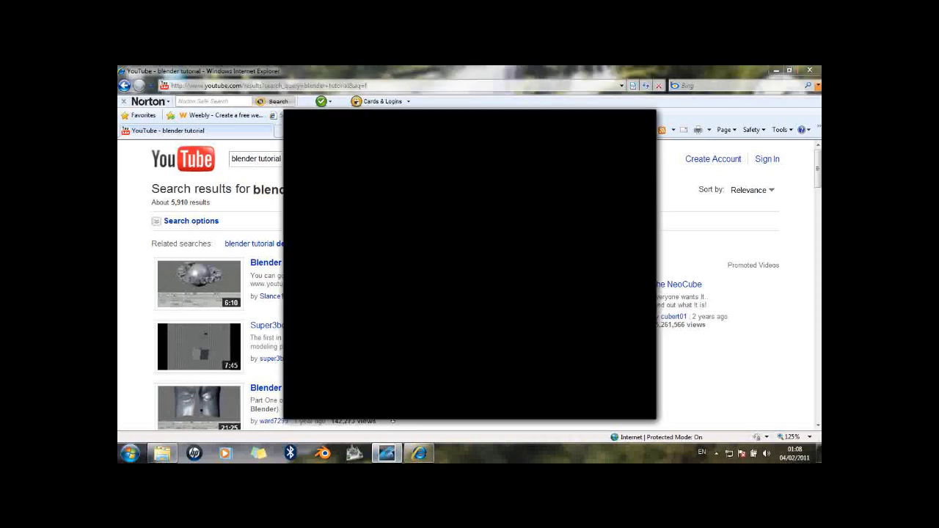